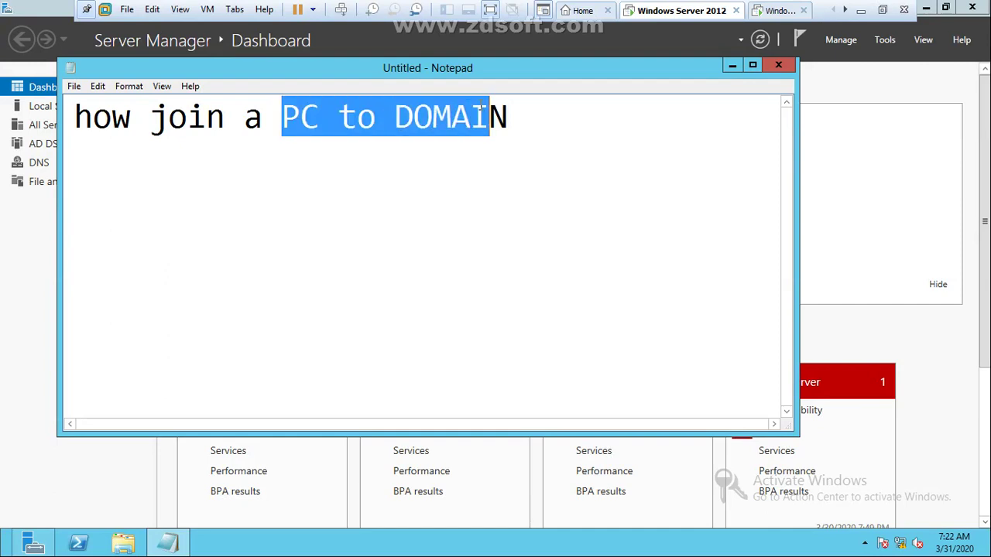
# Step: Add the line '1. CREATE DOMAIN AD' under the Notepad heading, then minimize Notepad
pyautogui.click(523, 116)
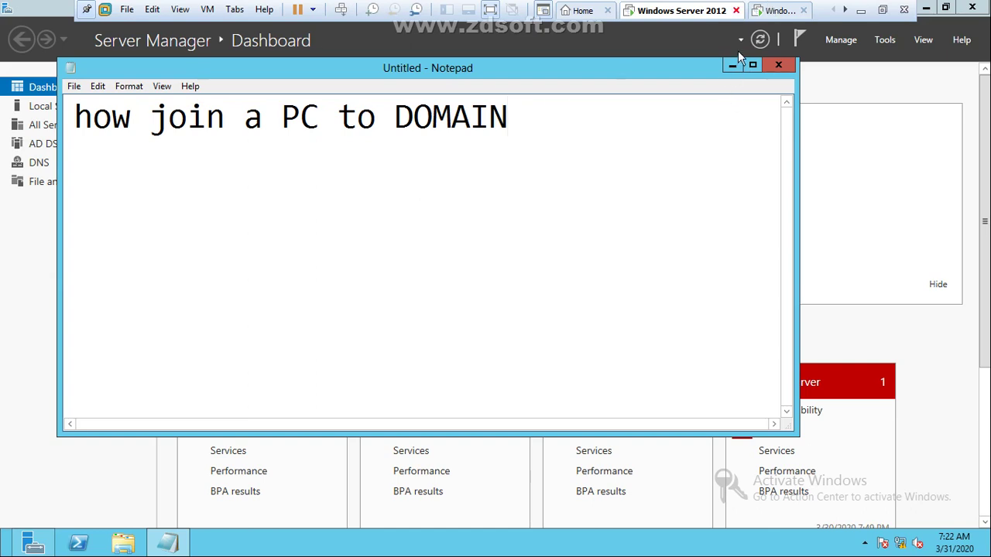
pyautogui.press('Return')
pyautogui.write('1.\tCREATE')
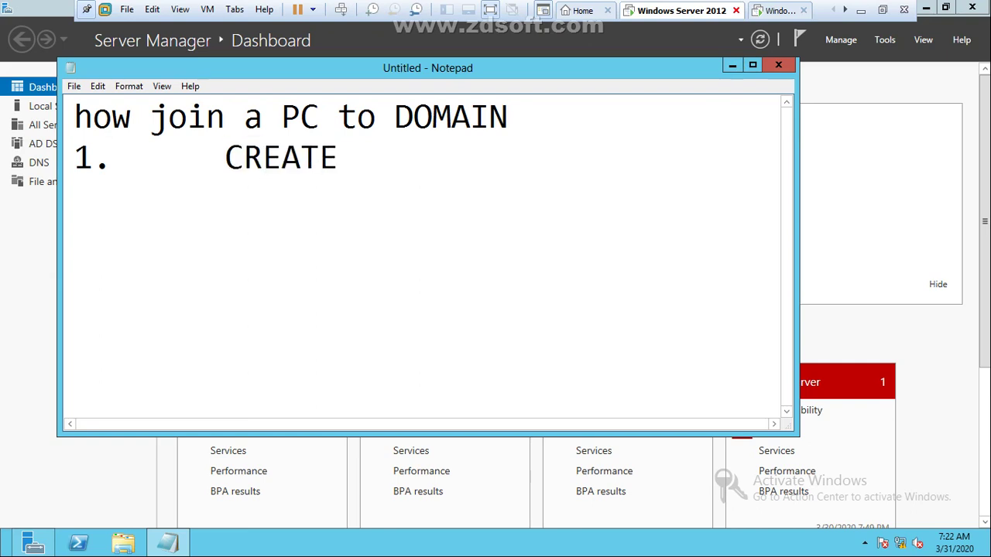
pyautogui.write(' DOAMIN')
pyautogui.press('BackSpace')
pyautogui.press('BackSpace')
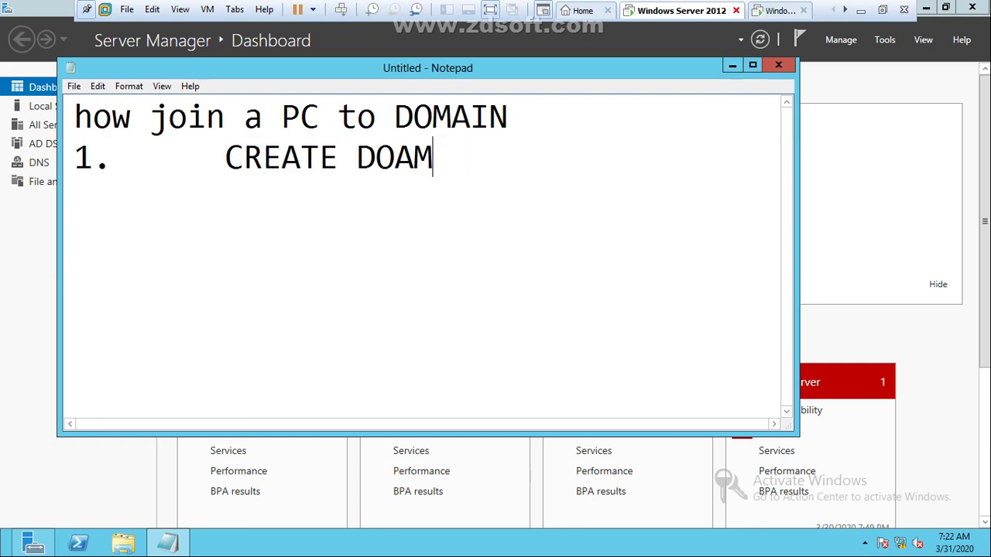
pyautogui.press('BackSpace')
pyautogui.press('BackSpace')
pyautogui.write('MAIN')
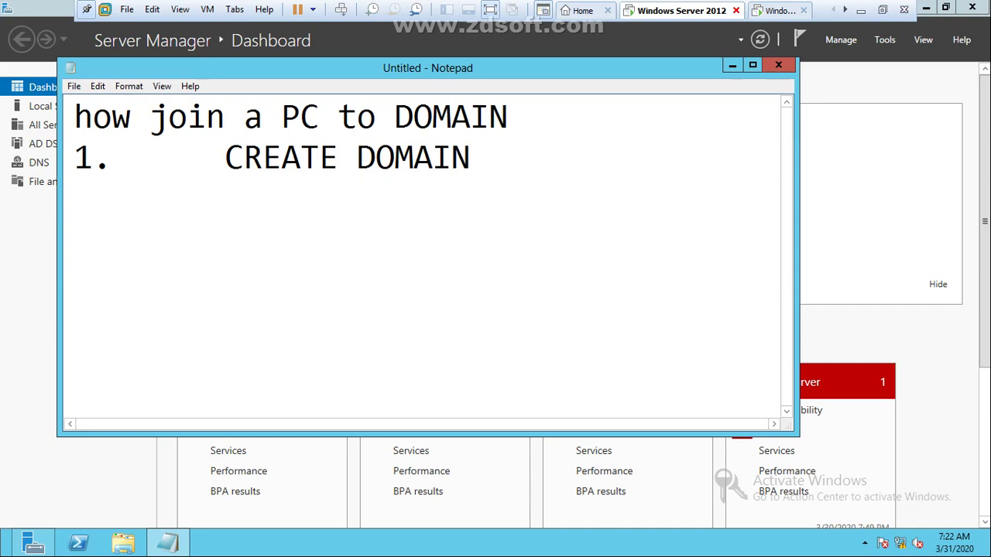
pyautogui.write(' a')
pyautogui.press('BackSpace')
pyautogui.write('AD')
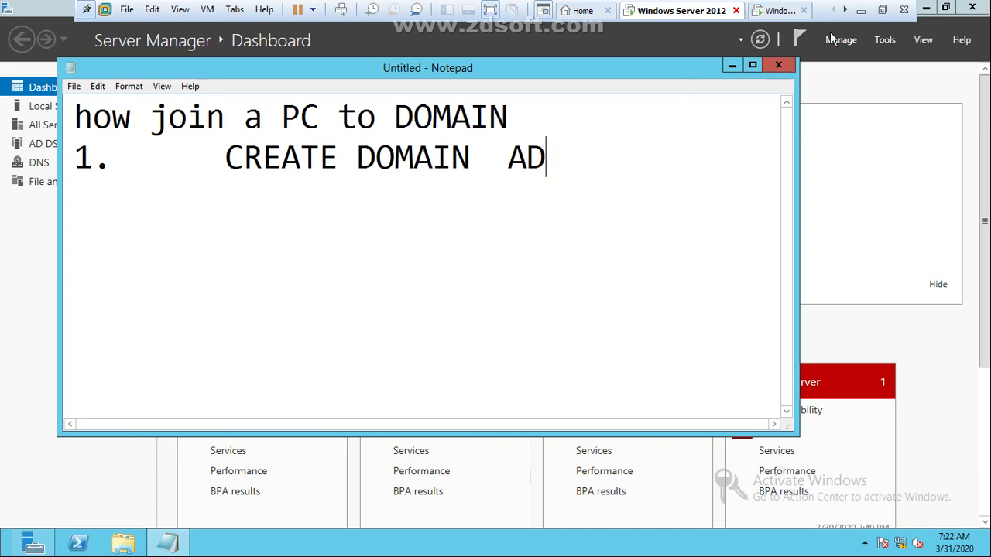
pyautogui.click(734, 65)
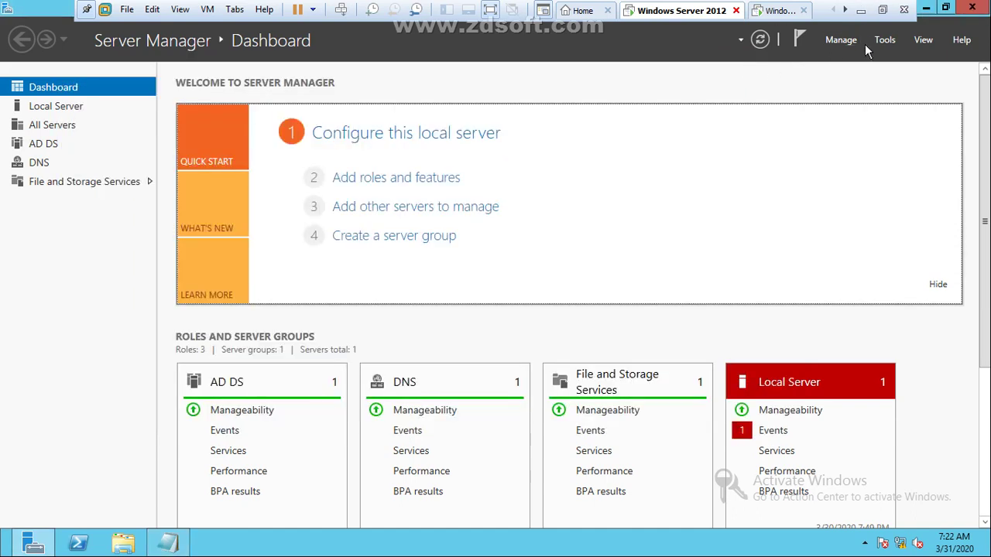
pyautogui.click(884, 41)
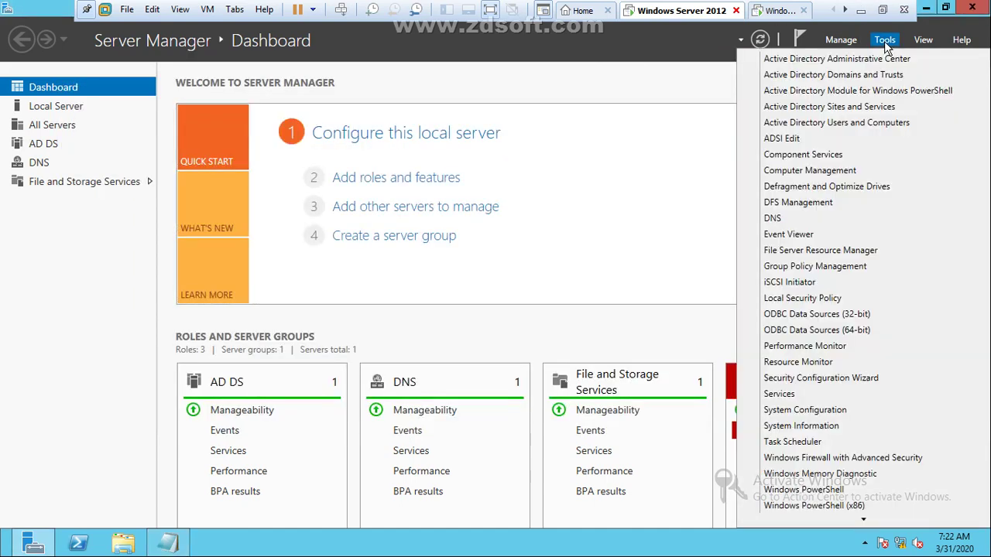
pyautogui.click(827, 124)
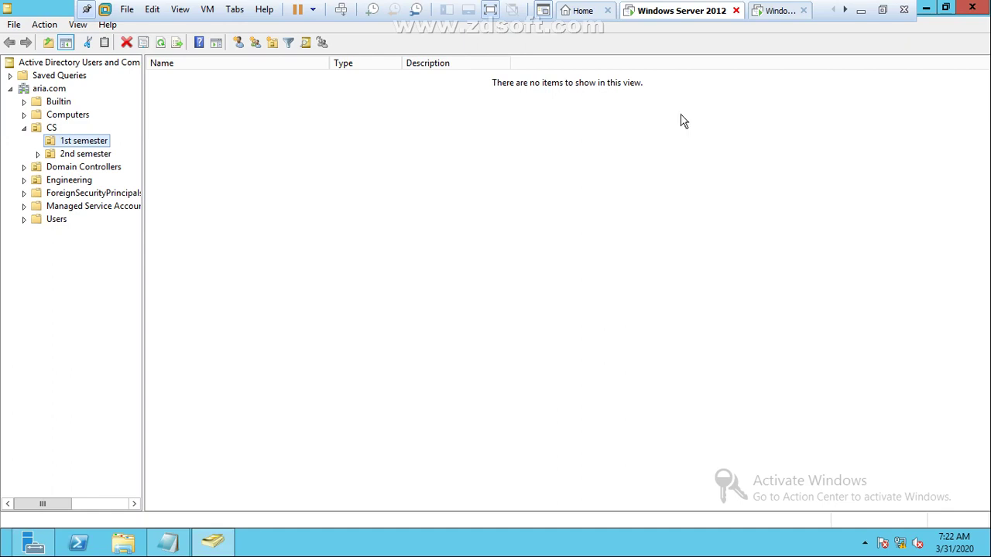
pyautogui.click(56, 90)
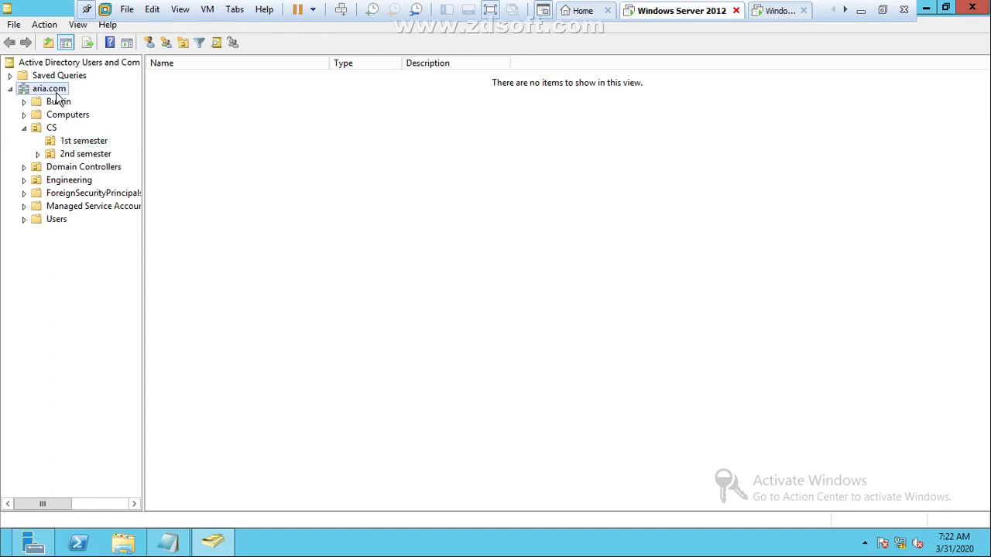
pyautogui.click(24, 129)
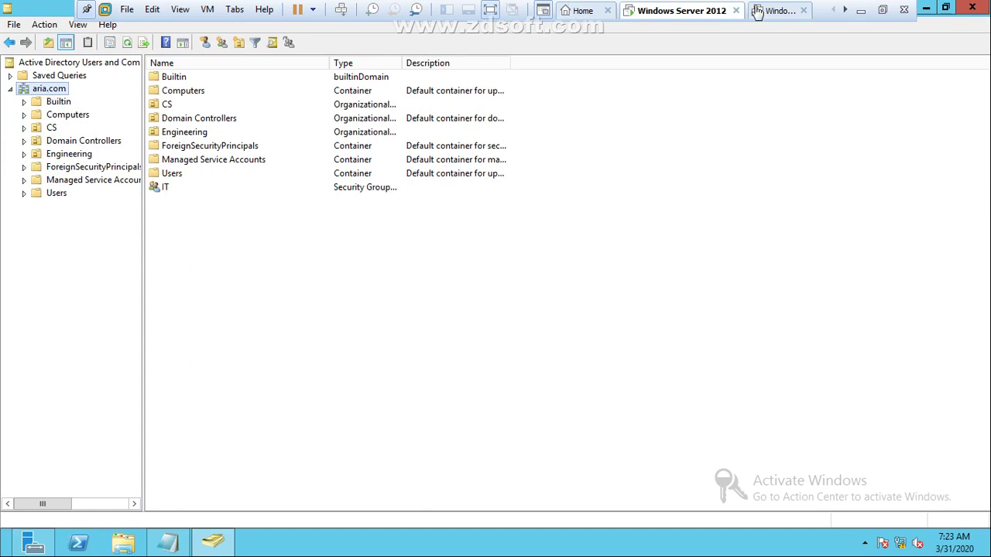
pyautogui.click(926, 8)
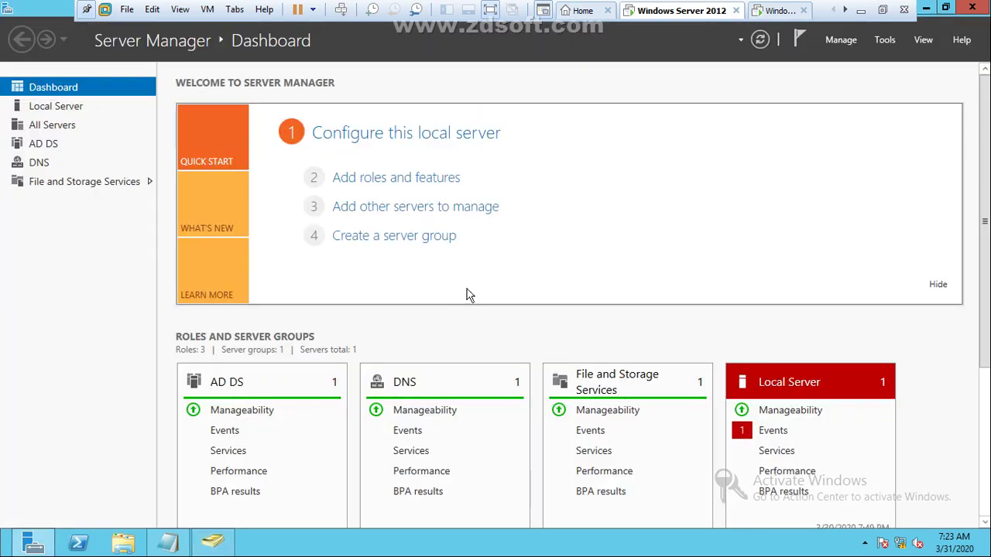
# Step: Restore Notepad and add an indented 'WIN 7 JOIN ARIA' line below the first step
pyautogui.click(167, 543)
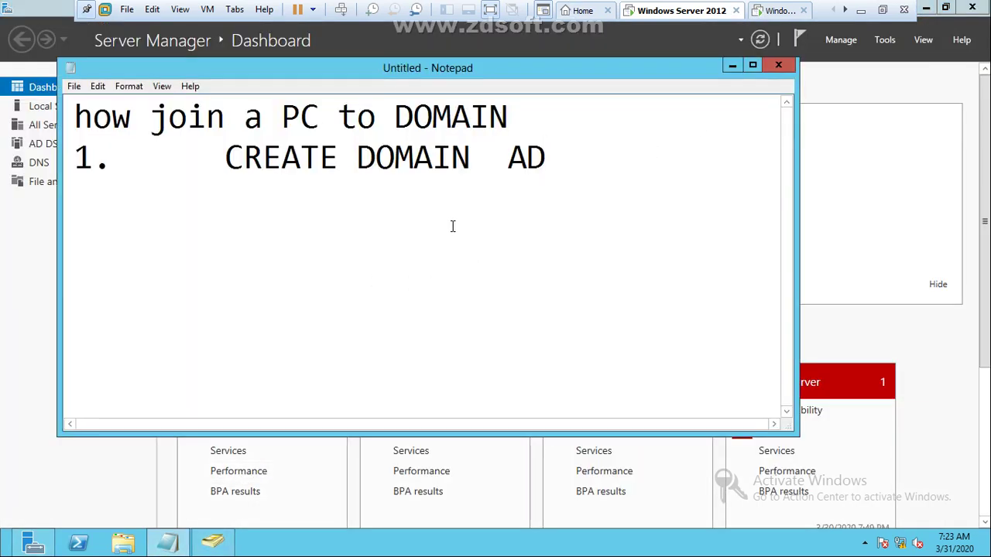
pyautogui.press('Return')
pyautogui.press('Tab')
pyautogui.write('win')
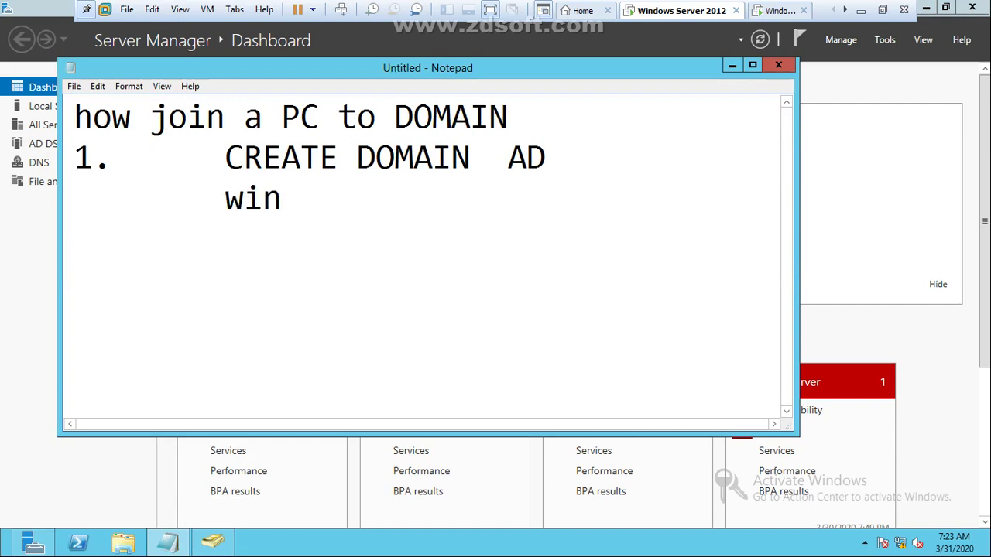
pyautogui.press('BackSpace')
pyautogui.press('BackSpace')
pyautogui.press('BackSpace')
pyautogui.write('WIN')
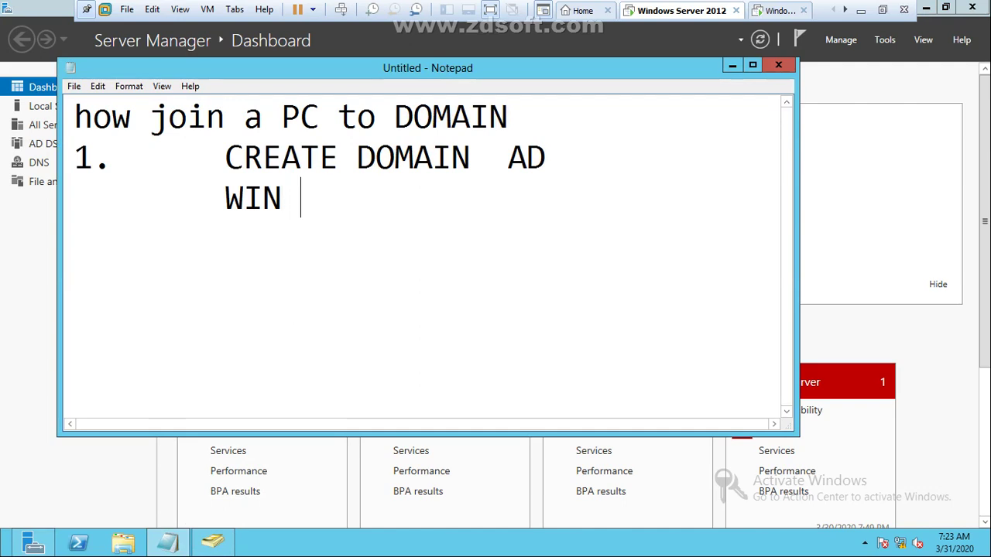
pyautogui.write(' 7  JOU')
pyautogui.press('BackSpace')
pyautogui.write('IN')
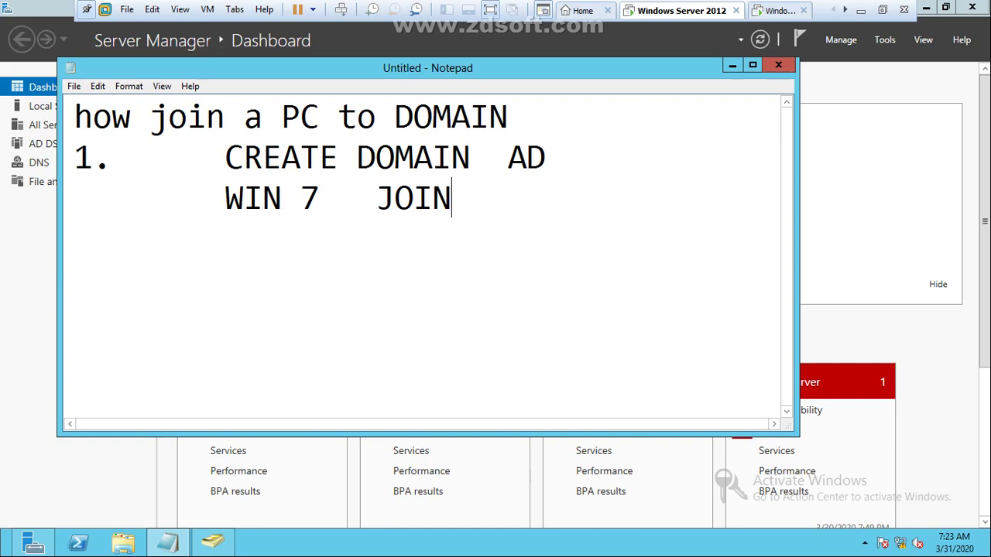
pyautogui.write('    ARIA')
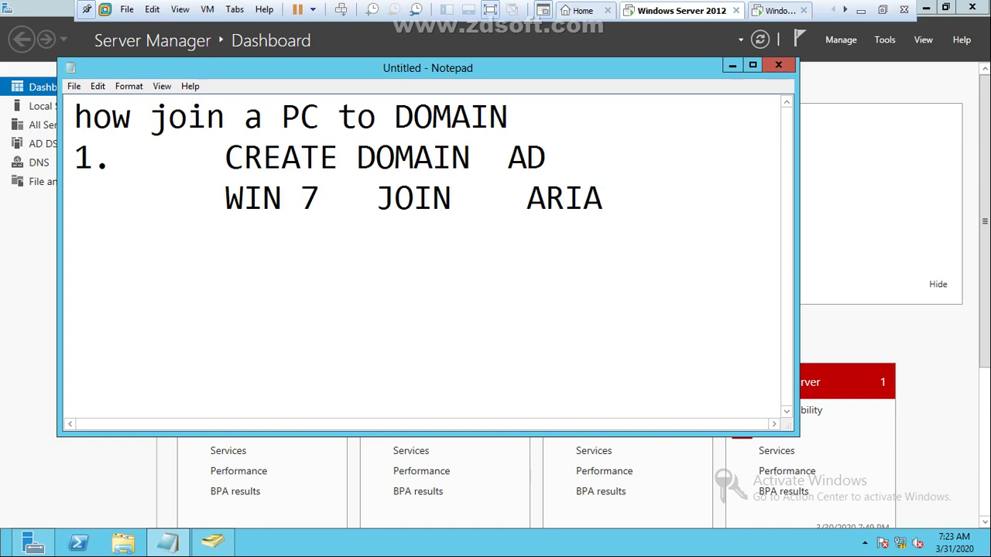
# Step: Add the line '1. WIN 7 IP' and switch to the Windows 7 VM
pyautogui.press('Return')
pyautogui.write('1.')
pyautogui.press('Tab')
pyautogui.write('WIN ')
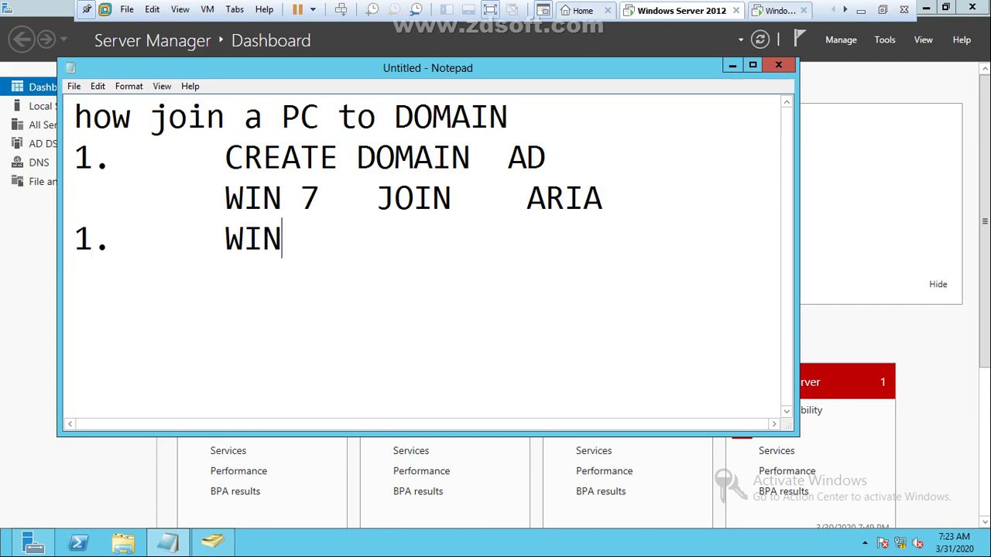
pyautogui.write('7 Ip')
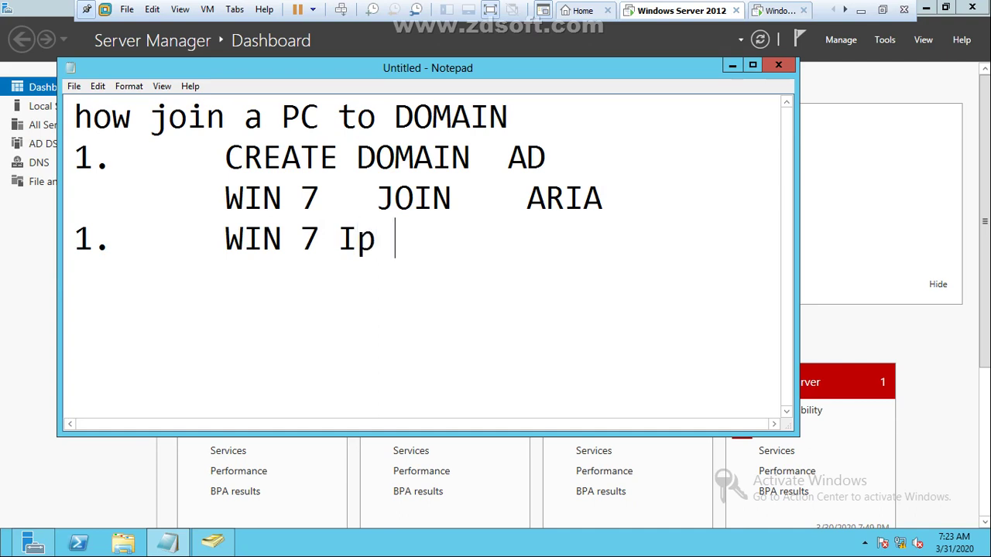
pyautogui.press('BackSpace')
pyautogui.write('P')
pyautogui.click(784, 10)
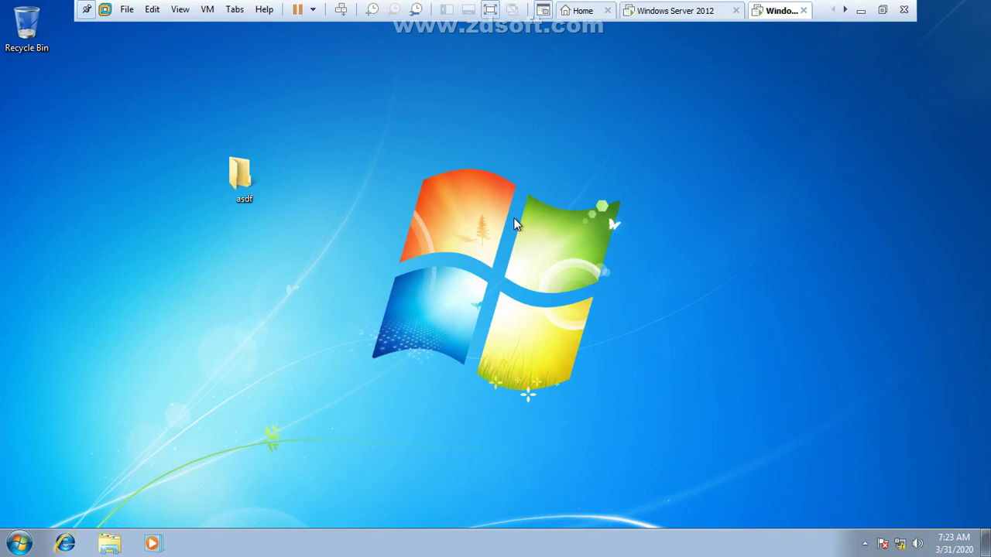
# Step: Open Network Connections from the Run box to check the aria.com connection, then close it
pyautogui.press('super+r')
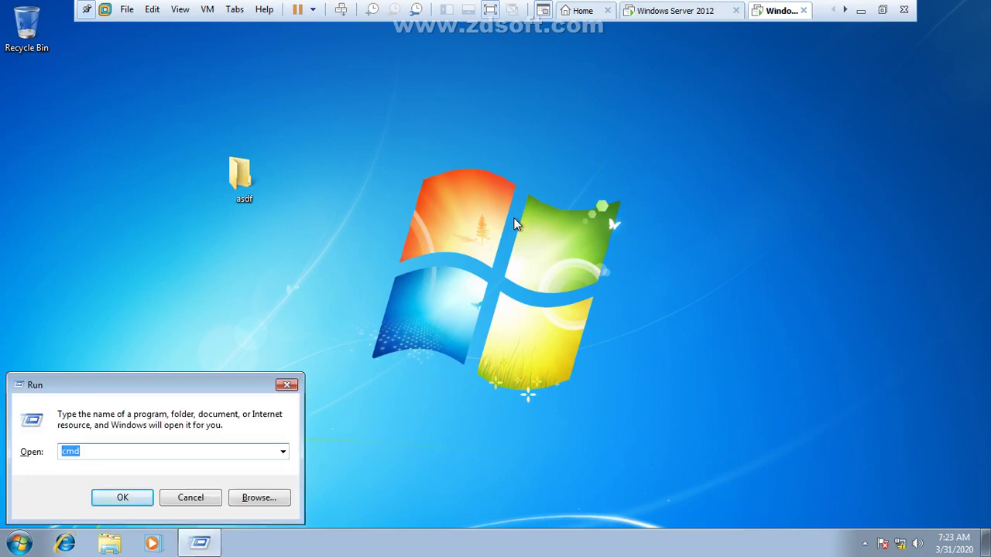
pyautogui.write('ncpa.cpl')
pyautogui.press('Return')
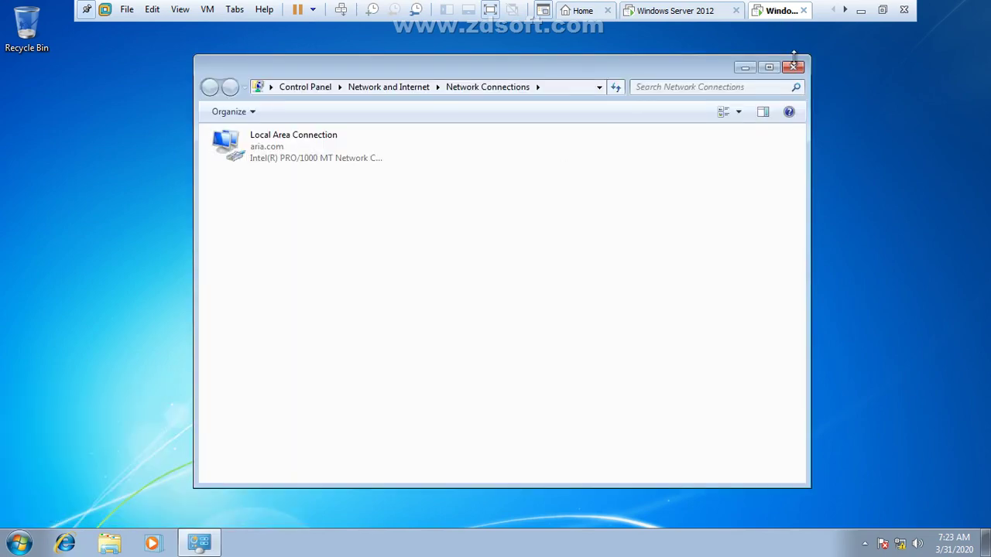
pyautogui.click(791, 67)
# Step: Log off Windows 7 from the Start menu's shutdown options
pyautogui.press('super')
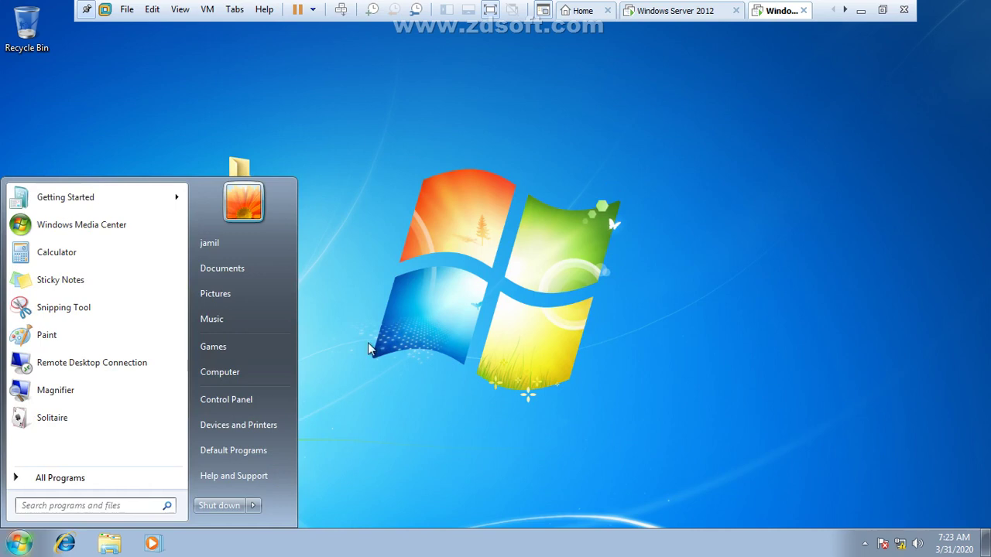
pyautogui.click(253, 506)
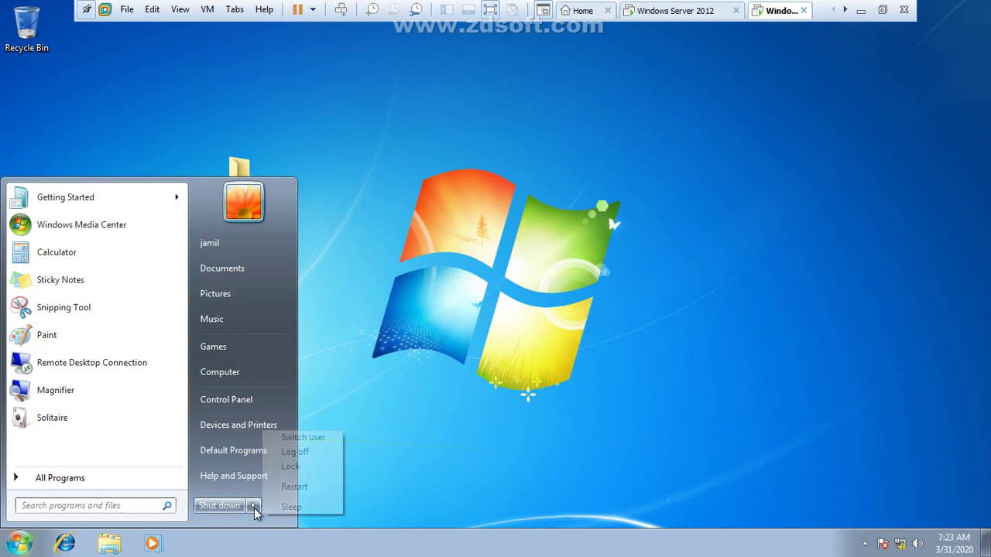
pyautogui.click(299, 455)
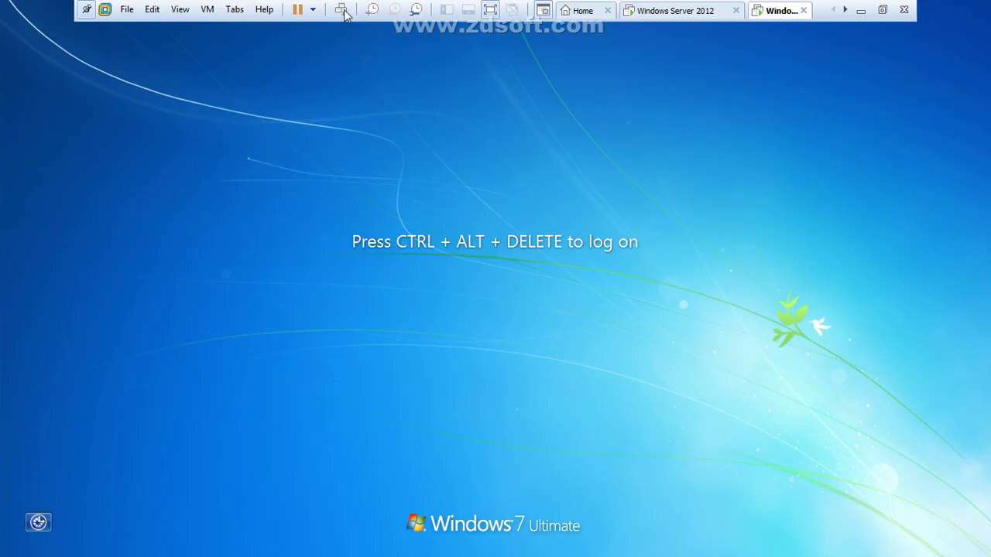
# Step: Bring up the logon screen and choose to log on as a different user
pyautogui.click(341, 10)
pyautogui.click(518, 419)
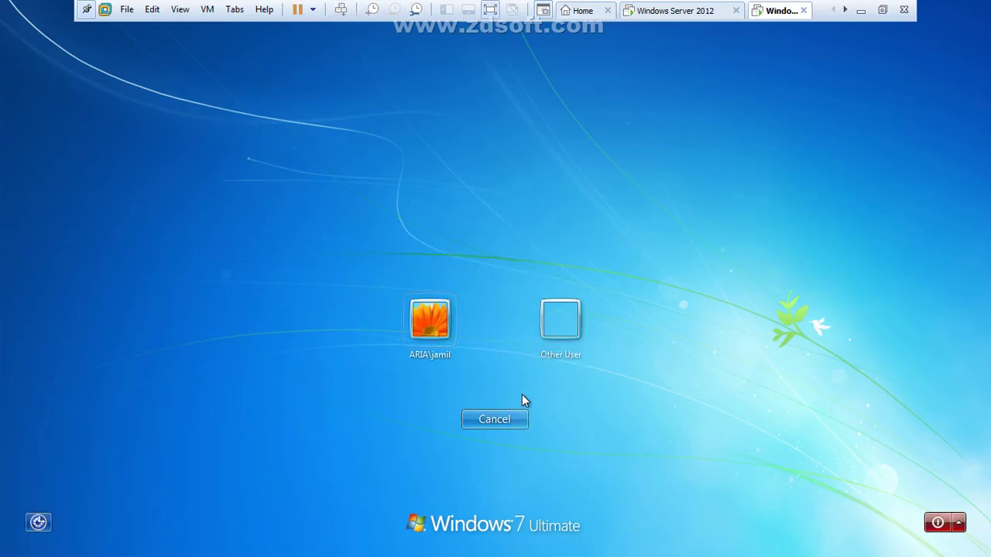
pyautogui.click(563, 319)
pyautogui.click(522, 364)
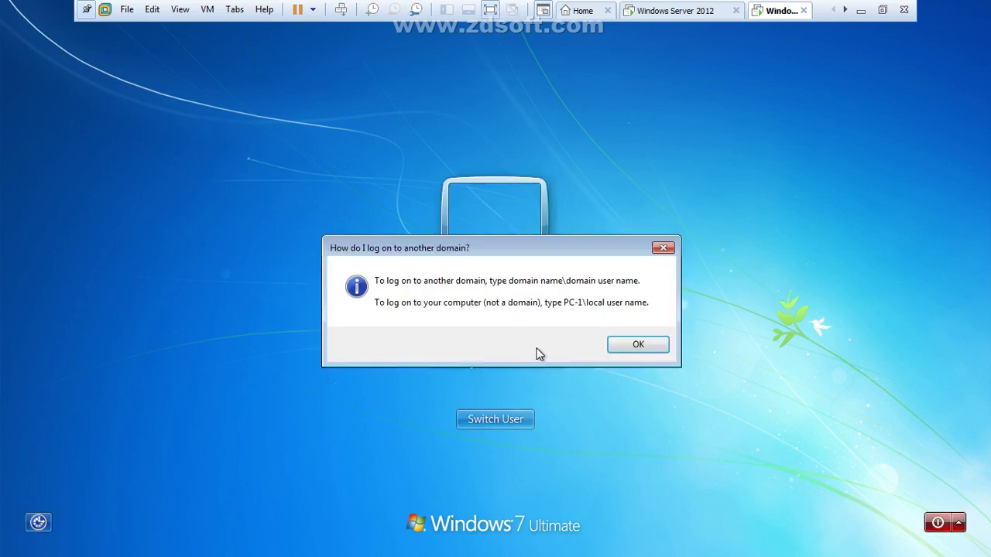
pyautogui.click(628, 350)
pyautogui.click(524, 315)
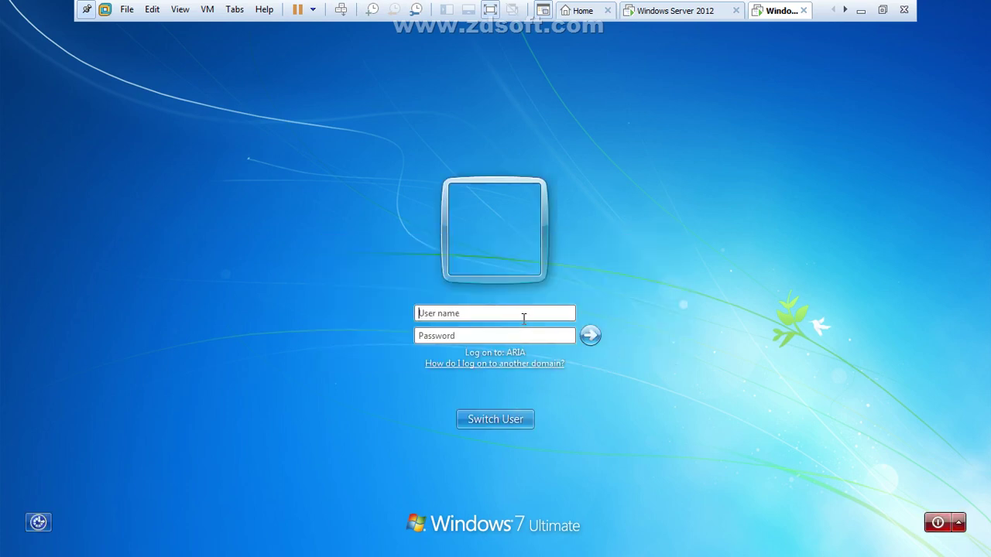
pyautogui.write('PC-1\\nasrullah')
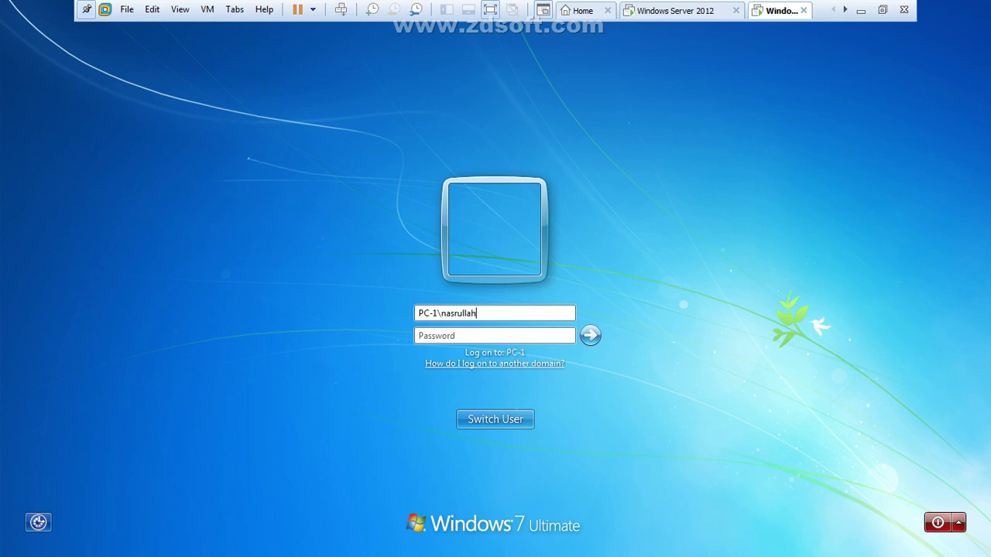
pyautogui.press('Tab')
pyautogui.write('123')
pyautogui.press('Return')
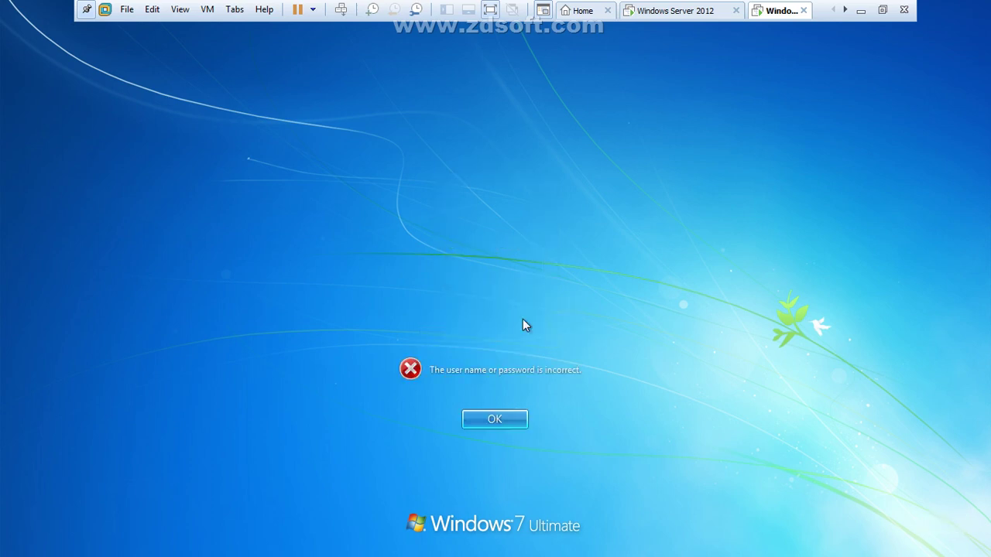
pyautogui.press('Return')
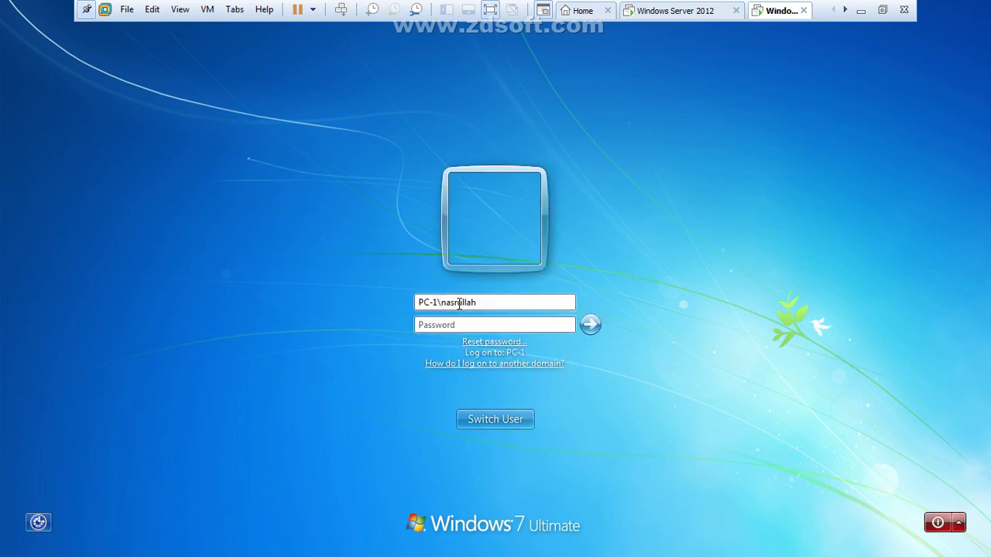
pyautogui.click(458, 304)
pyautogui.click(860, 9)
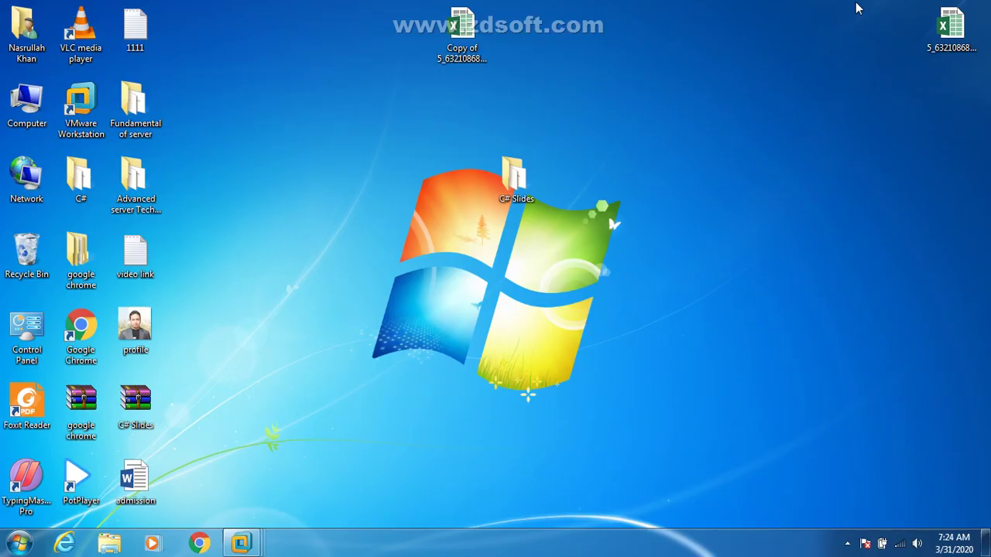
pyautogui.press('super')
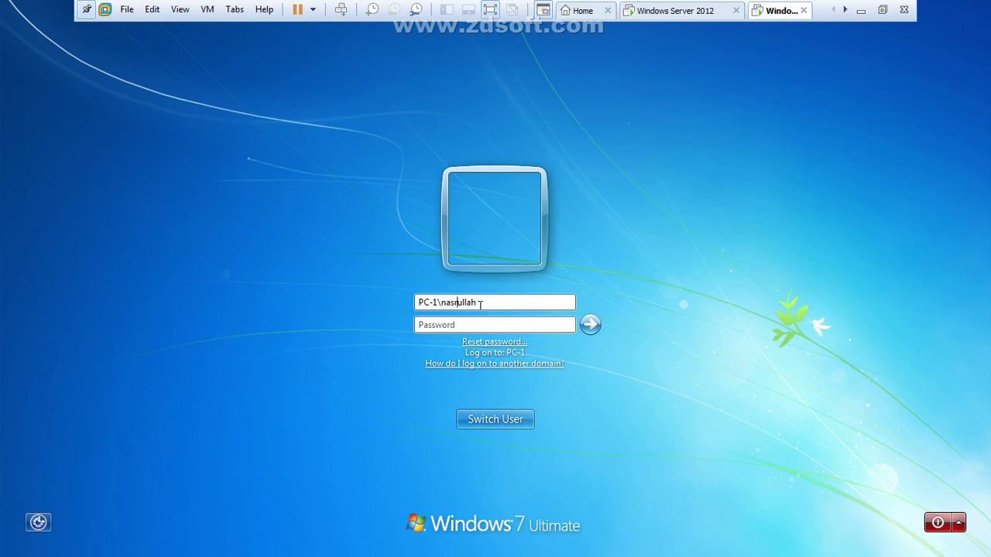
pyautogui.click(480, 305)
pyautogui.write('khan')
pyautogui.press('Tab')
pyautogui.write('123')
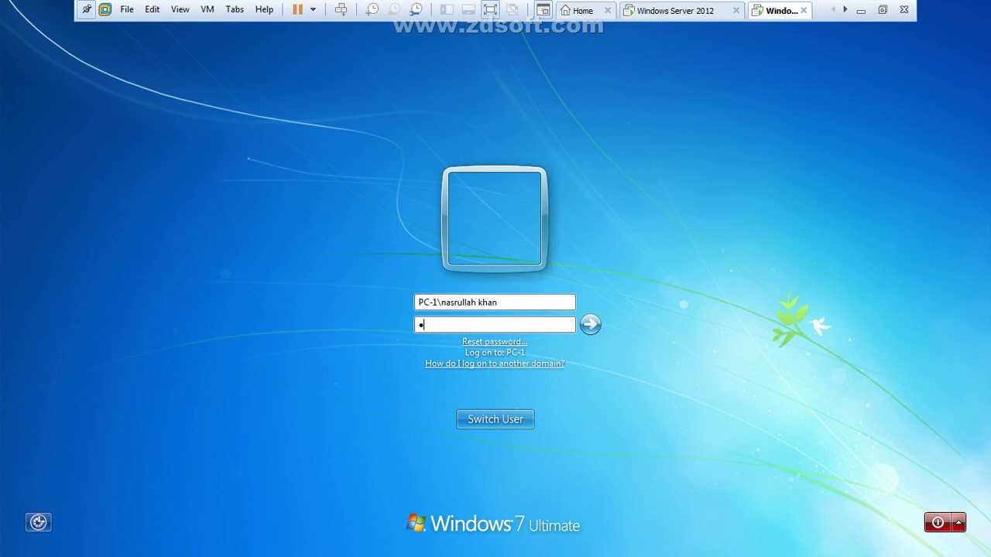
pyautogui.press('Return')
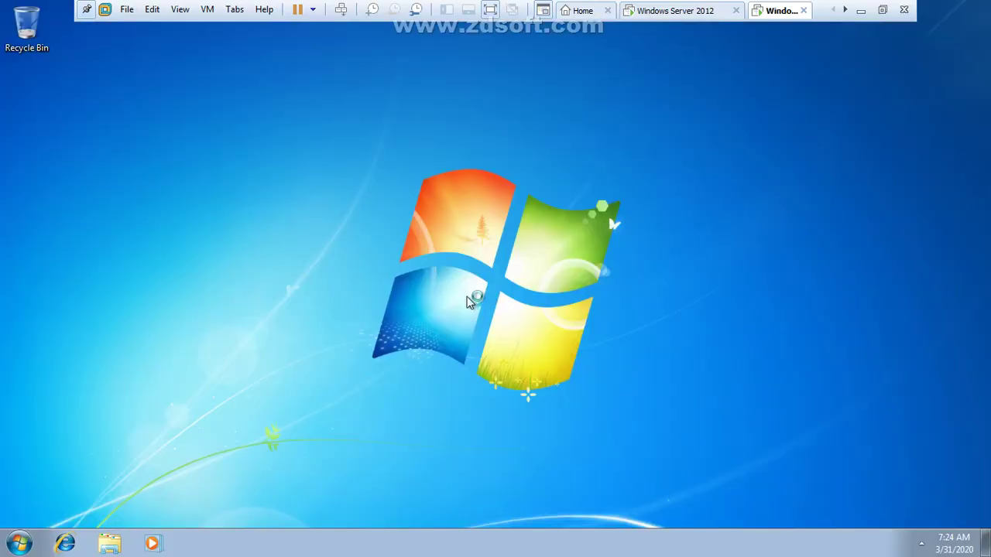
pyautogui.press('super')
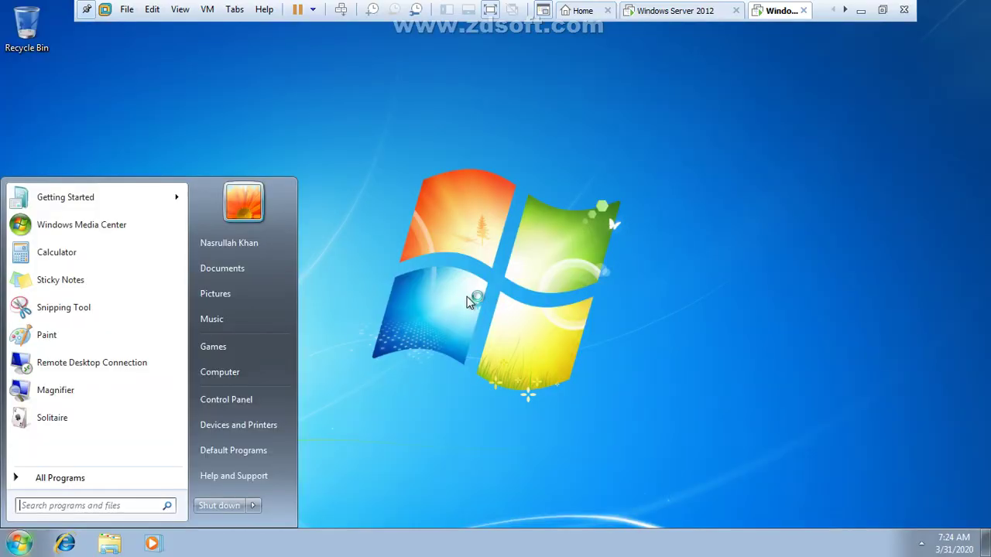
pyautogui.press('Escape')
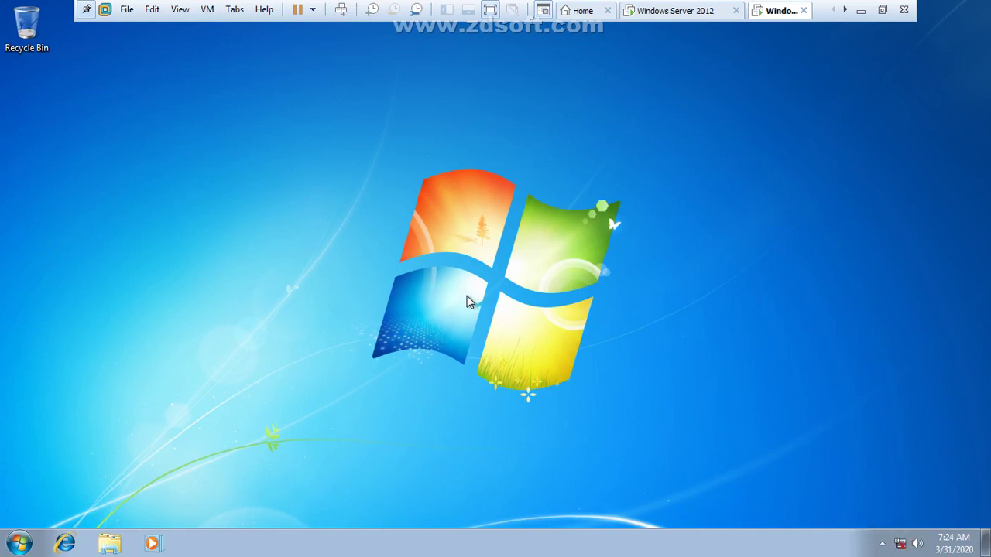
pyautogui.press('super+r')
# Step: Review Local Area Connection IPv4 settings: IP 1.1.1.2, mask 255.0.0.0, DNS 1.1.1.1
pyautogui.write('nc')
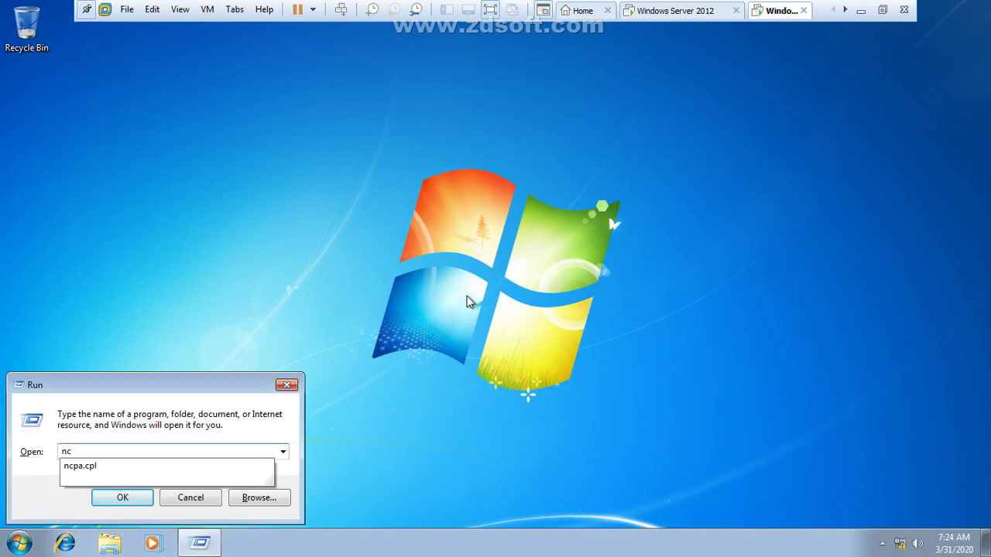
pyautogui.write('pa.cpl')
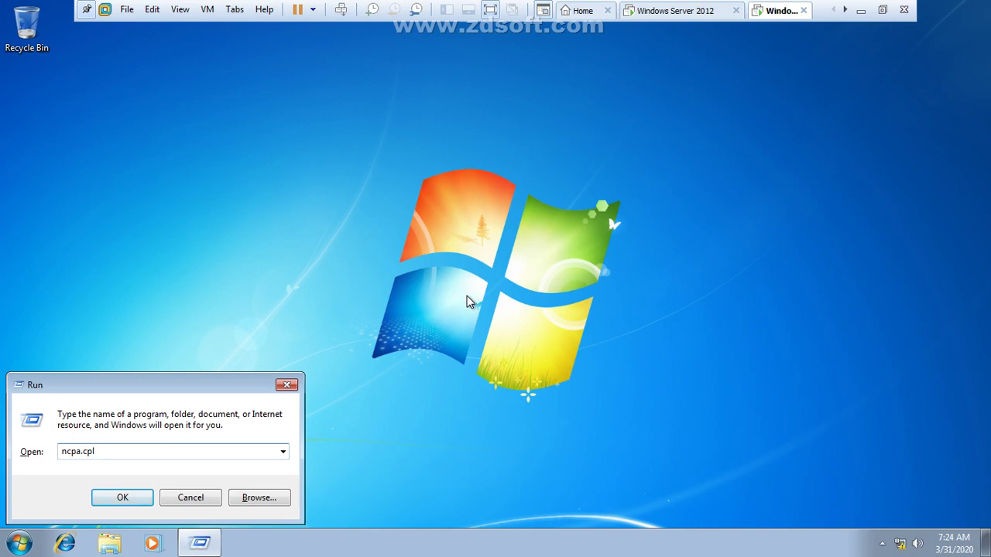
pyautogui.press('Return')
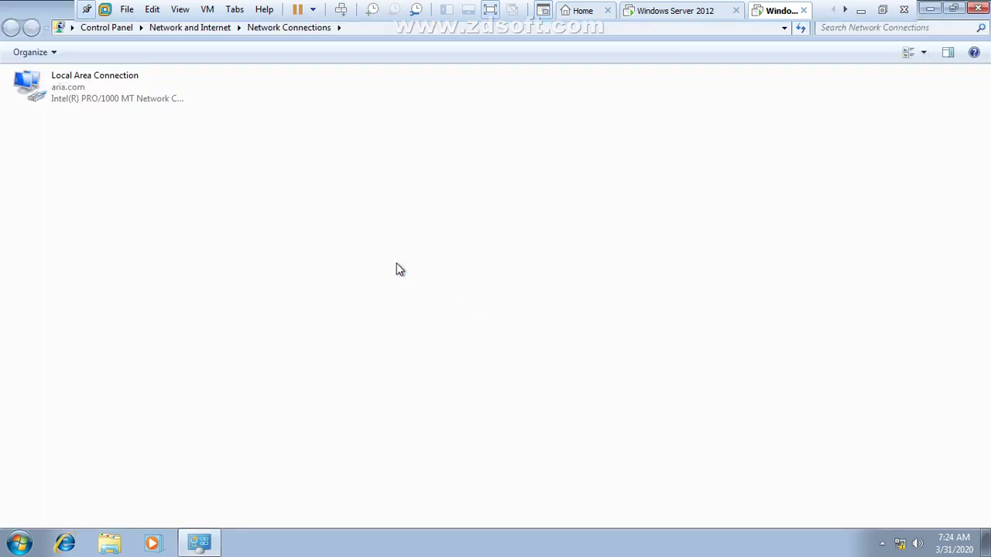
pyautogui.doubleClick(105, 99)
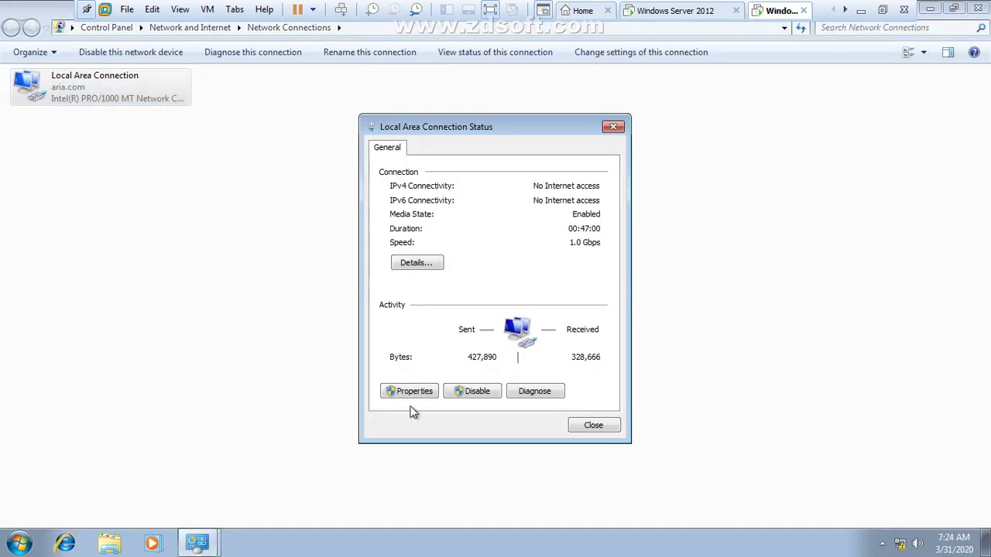
pyautogui.click(411, 395)
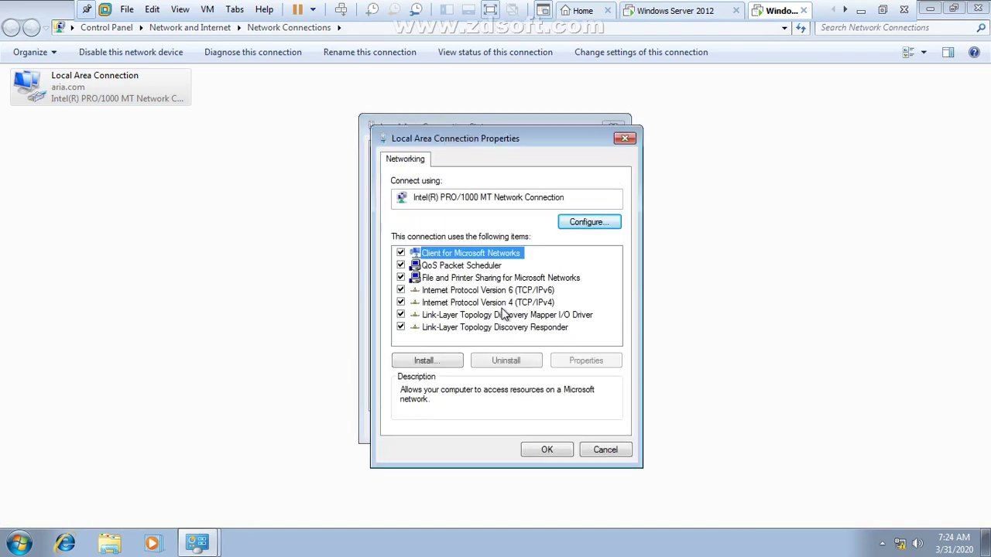
pyautogui.doubleClick(508, 304)
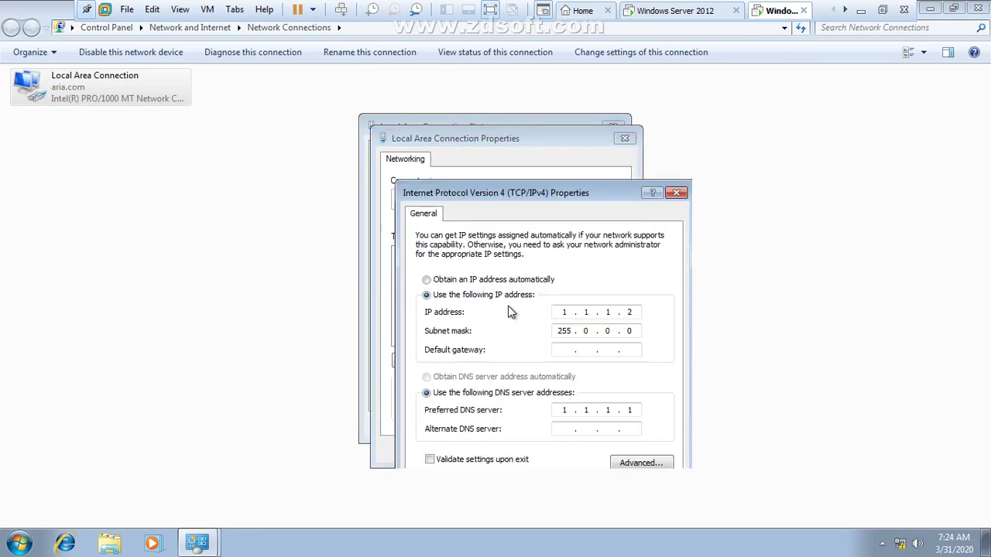
pyautogui.click(641, 312)
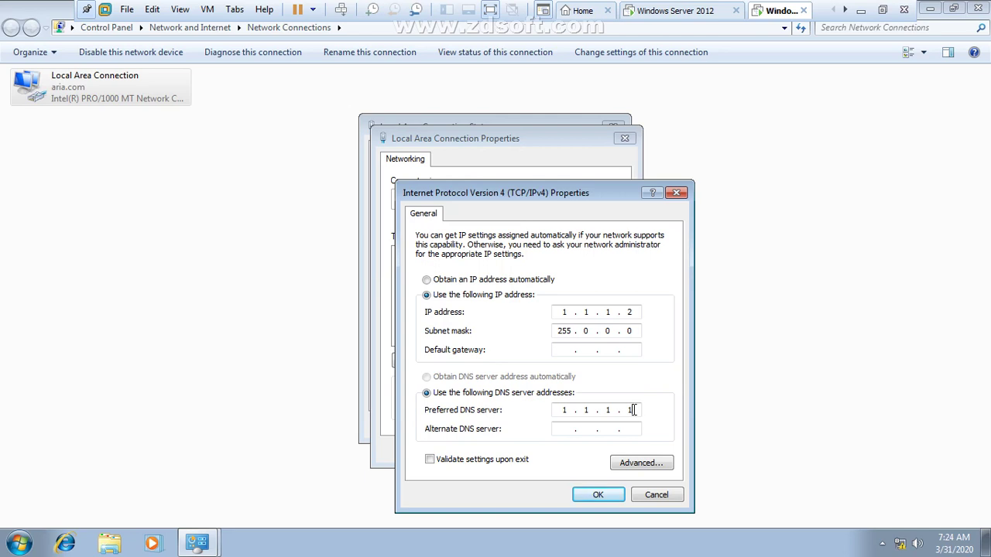
pyautogui.press('BackSpace')
pyautogui.press('BackSpace')
pyautogui.click(602, 496)
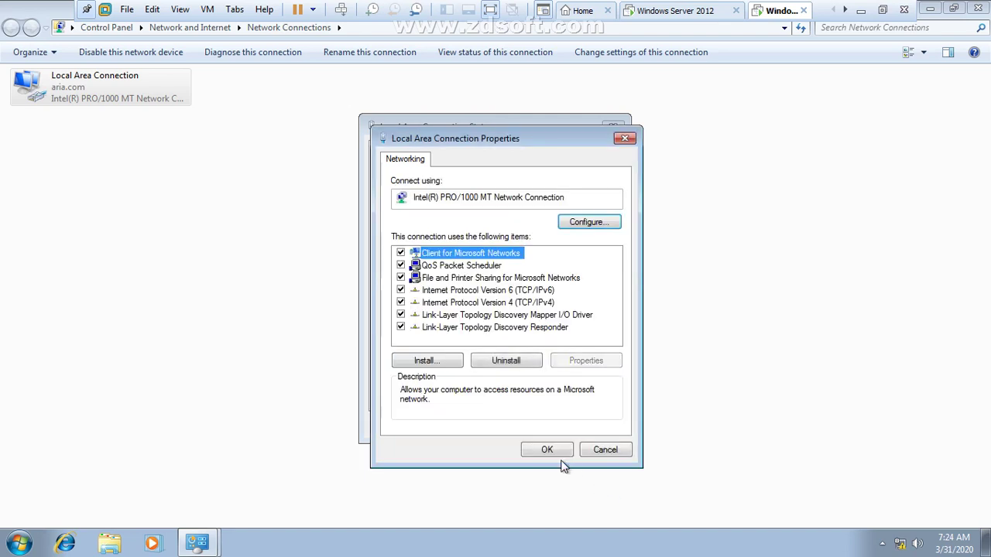
pyautogui.click(556, 452)
pyautogui.click(590, 426)
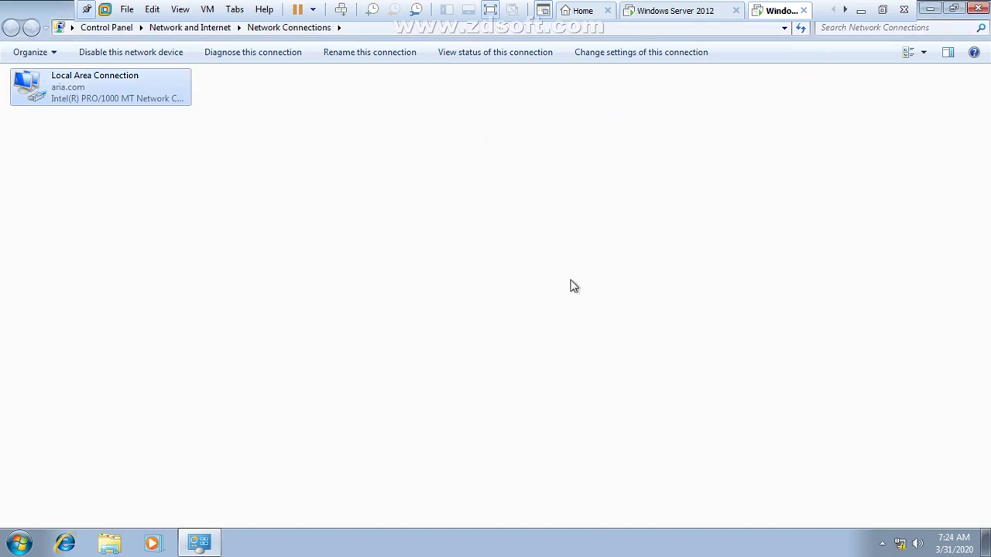
# Step: On the Server 2012 VM, complete the notes line as '1. WIN 7 IP ASSIGN'
pyautogui.click(685, 13)
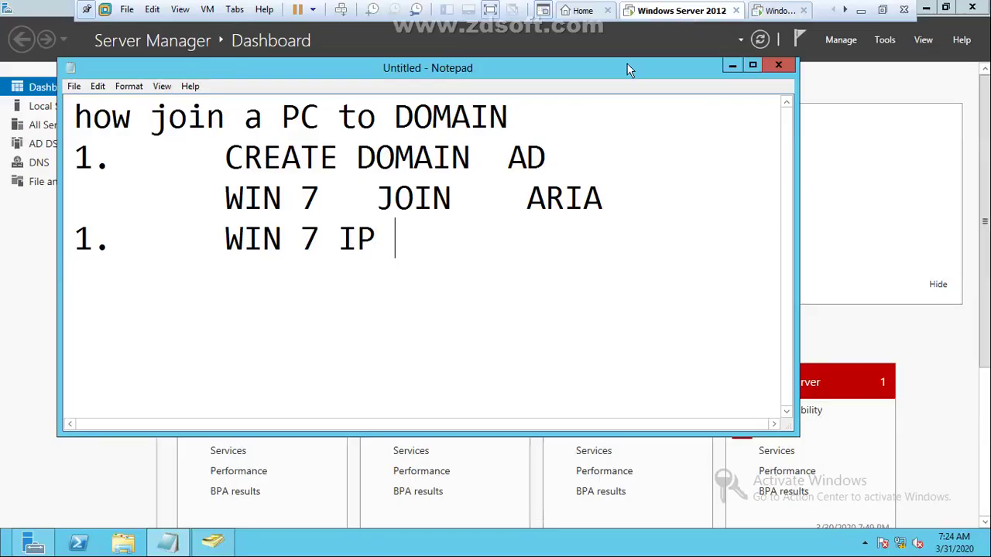
pyautogui.click(381, 243)
pyautogui.write('ASSIGN')
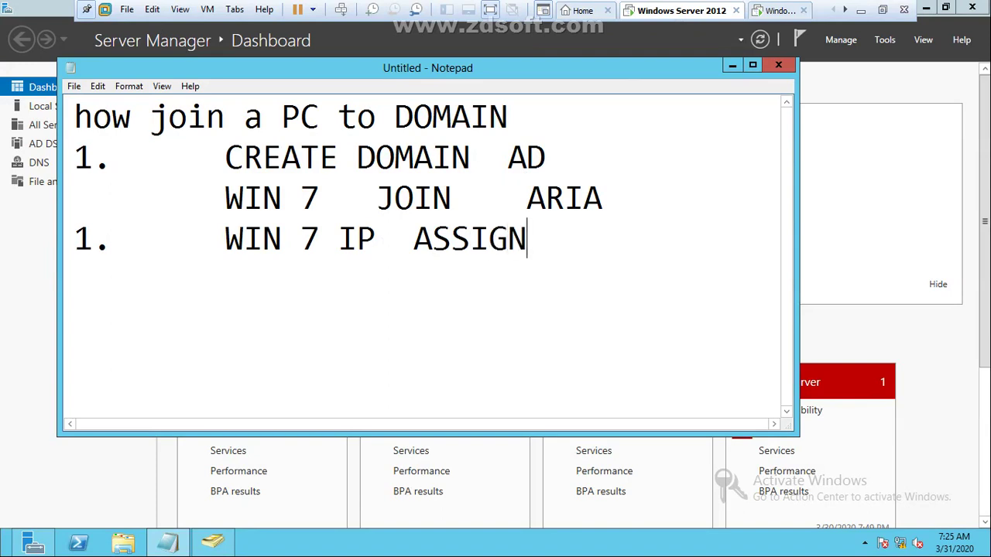
# Step: Add '2. CONNECTIVITY BW SERVER AND WIN7' to the maximized notes, then return to Windows 7
pyautogui.press('Return')
pyautogui.write('2.')
pyautogui.press('Tab')
pyautogui.write('CONNEC')
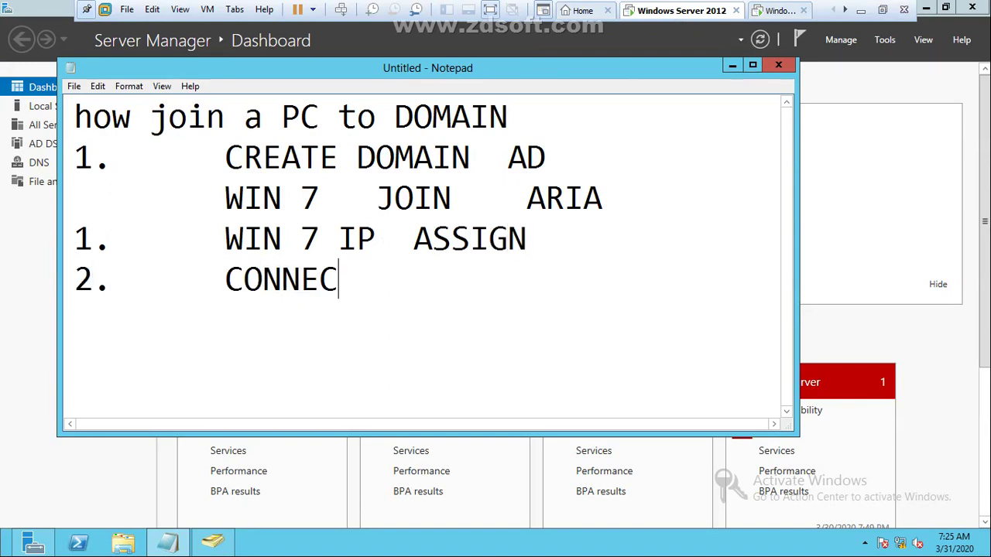
pyautogui.write('TIVITY ')
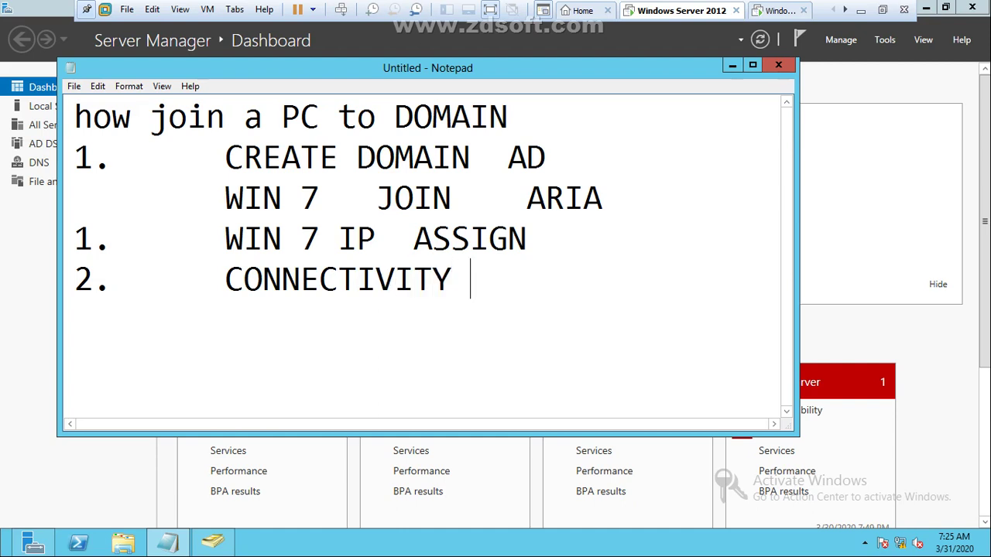
pyautogui.write('BW SERV')
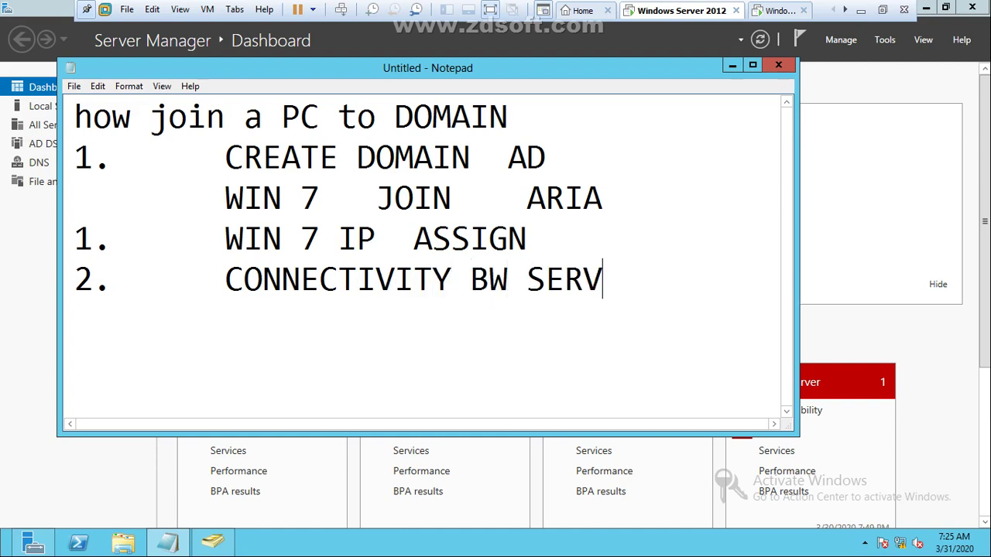
pyautogui.write('ER AND WIN')
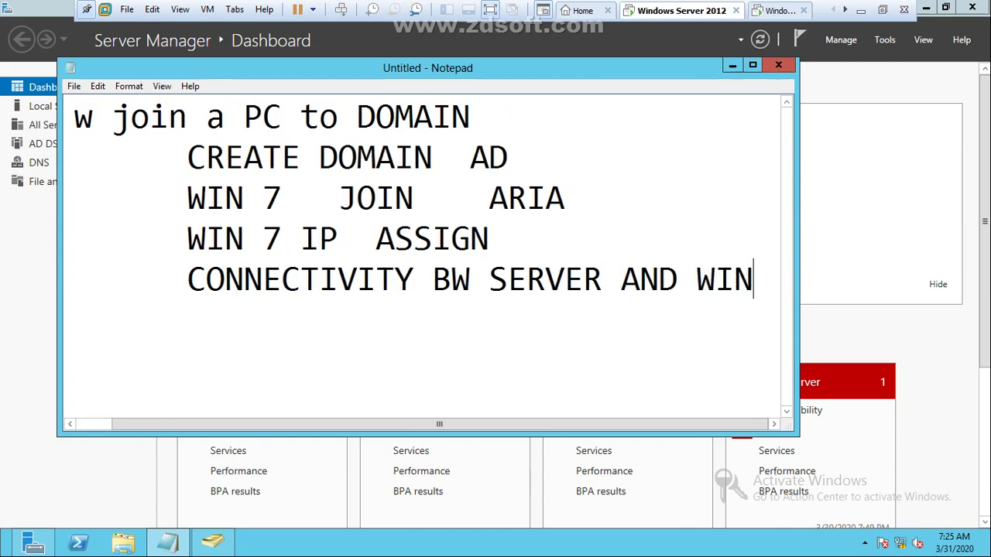
pyautogui.write('7')
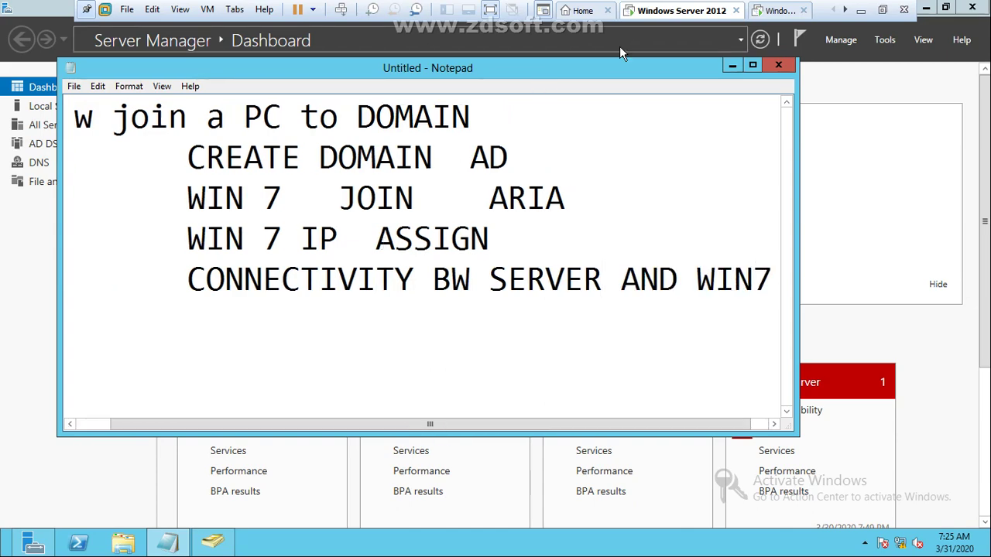
pyautogui.click(754, 67)
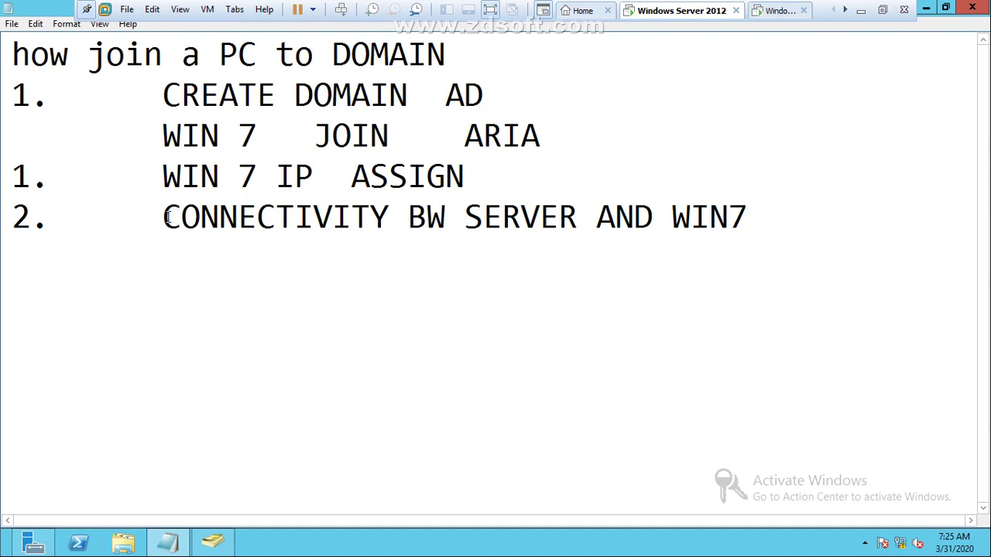
pyautogui.moveTo(163, 221); pyautogui.dragTo(389, 237)
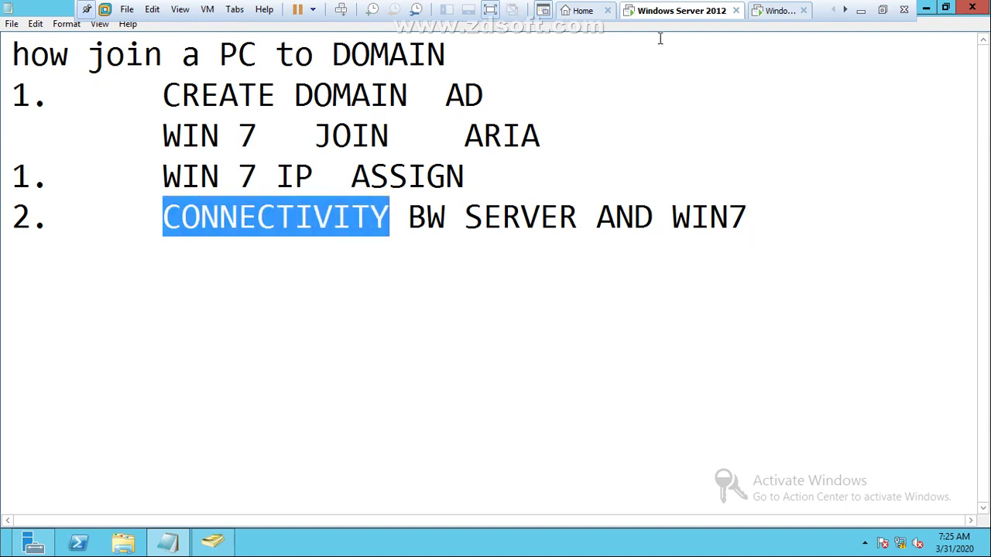
pyautogui.click(775, 11)
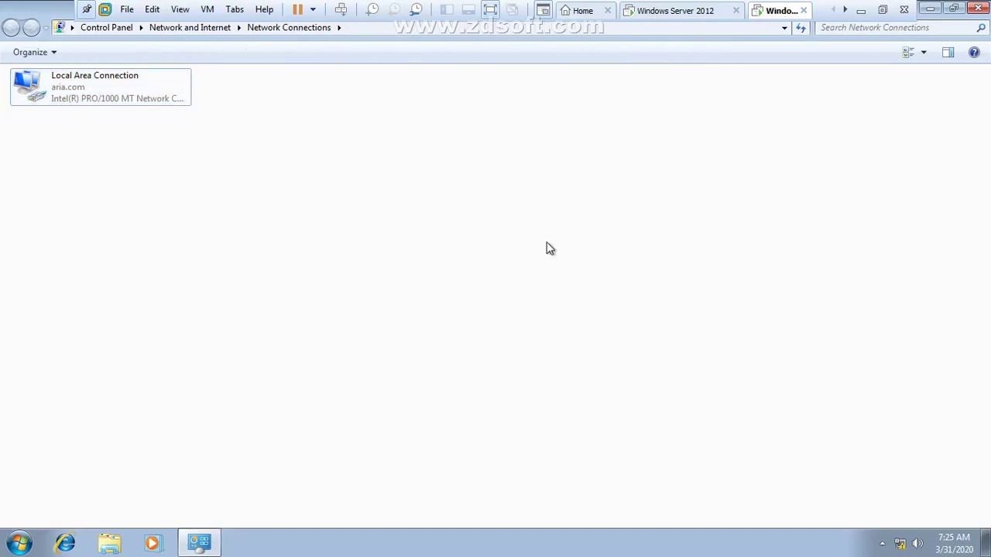
# Step: Ping 1.1.1.1 from a Windows 7 command prompt, getting 4 of 4 replies, then close it
pyautogui.press('super+r')
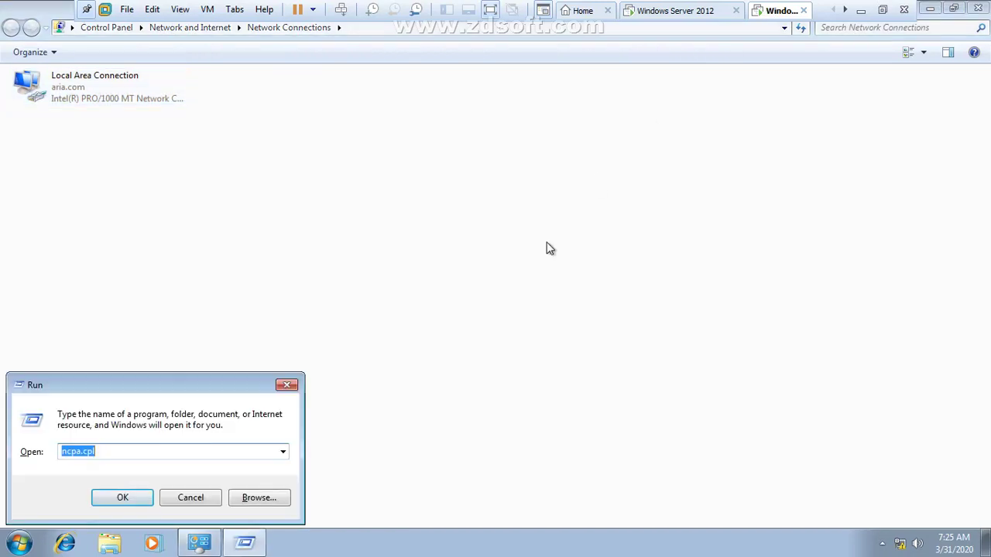
pyautogui.write('cmd')
pyautogui.press('Return')
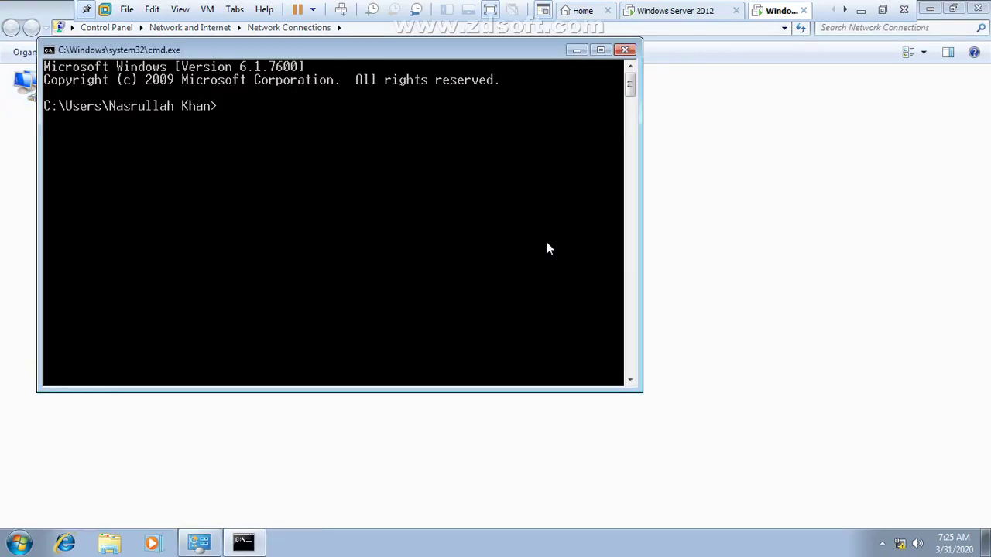
pyautogui.write('ping ')
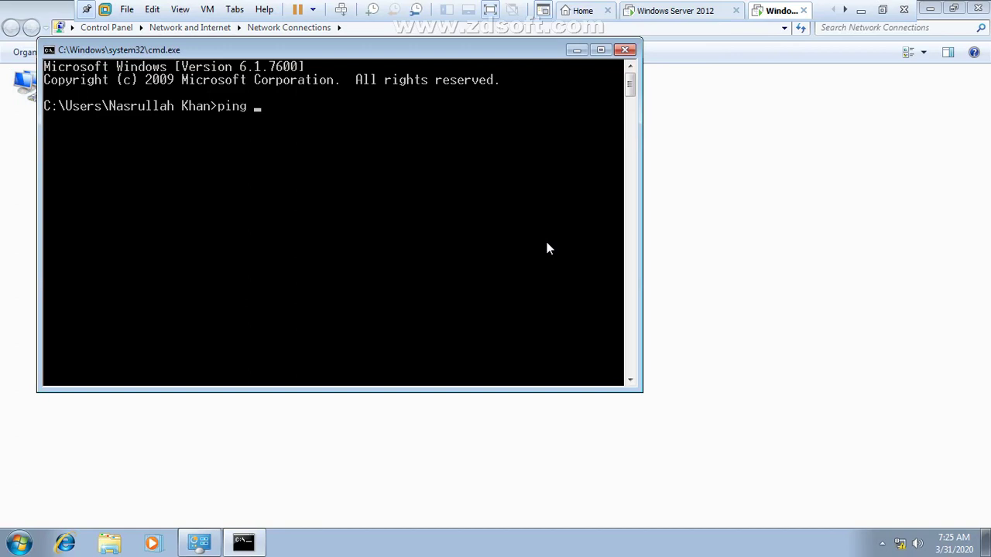
pyautogui.write('1.1.1.1')
pyautogui.press('Return')
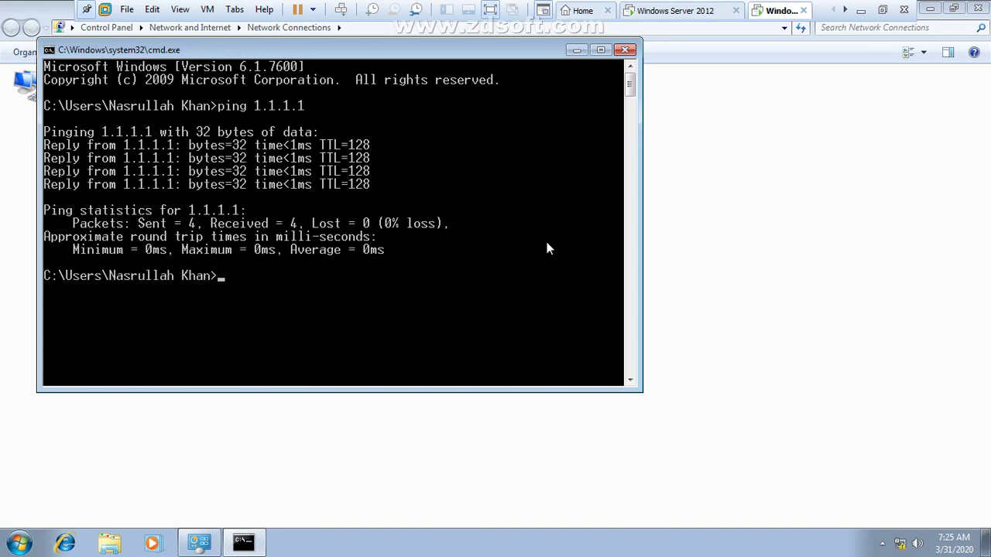
pyautogui.click(625, 50)
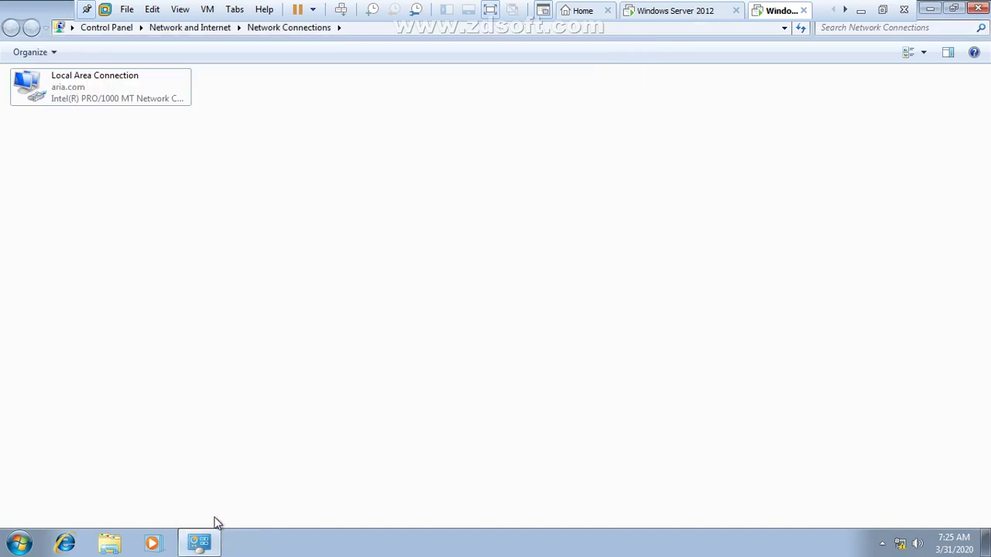
# Step: On the server's notes, add the step '3. MY COMPUTER -> PROPERTIES' below step 2
pyautogui.click(681, 11)
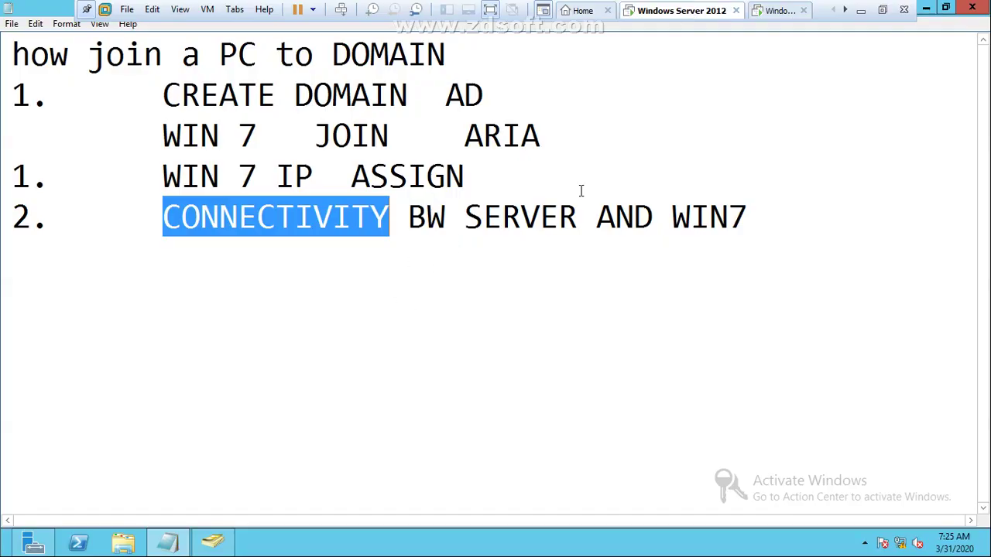
pyautogui.click(769, 188)
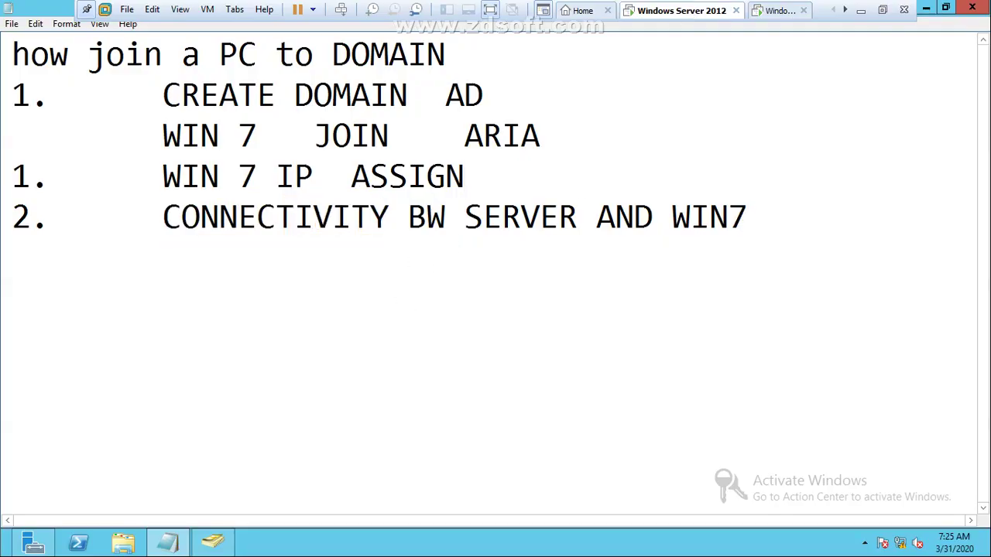
pyautogui.press('Return')
pyautogui.write('3.')
pyautogui.press('Tab')
pyautogui.write('MY COMOUTER')
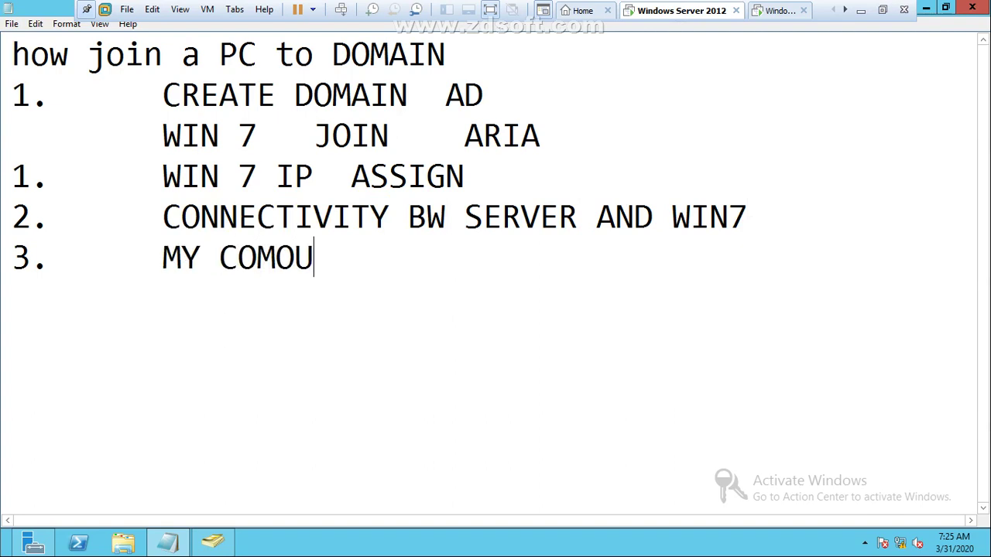
pyautogui.press('BackSpace')
pyautogui.press('BackSpace')
pyautogui.press('BackSpace')
pyautogui.press('BackSpace')
pyautogui.press('BackSpace')
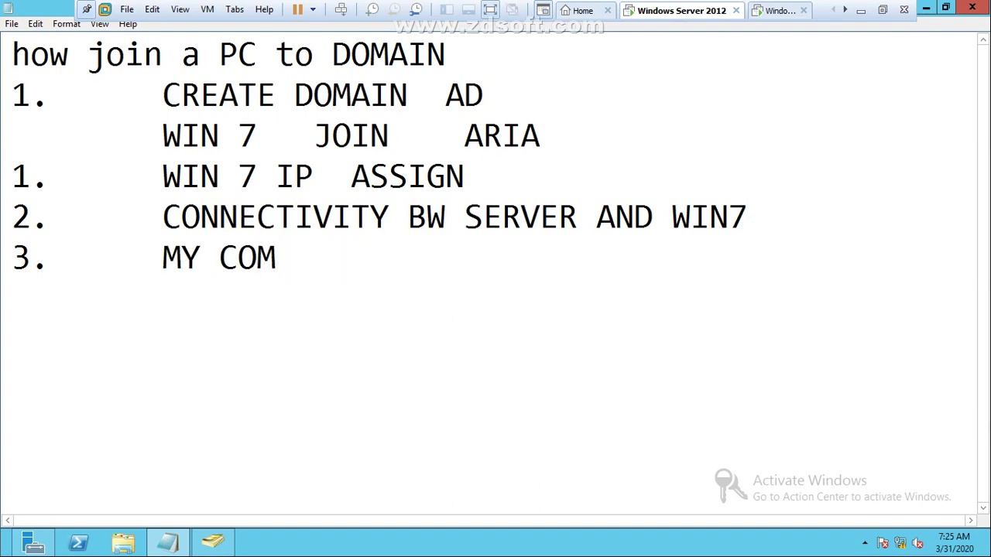
pyautogui.write('PUTER ')
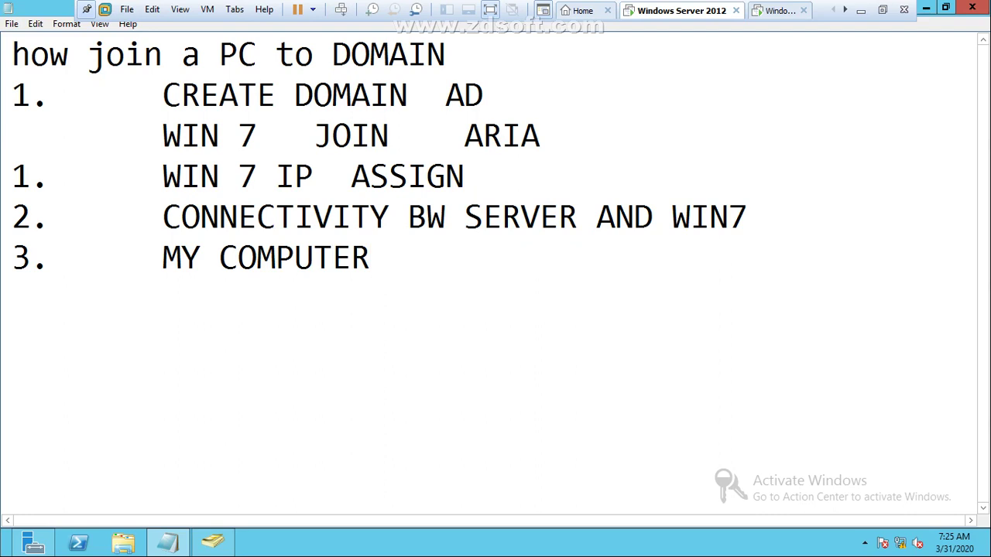
pyautogui.write('-> PRROPERTI')
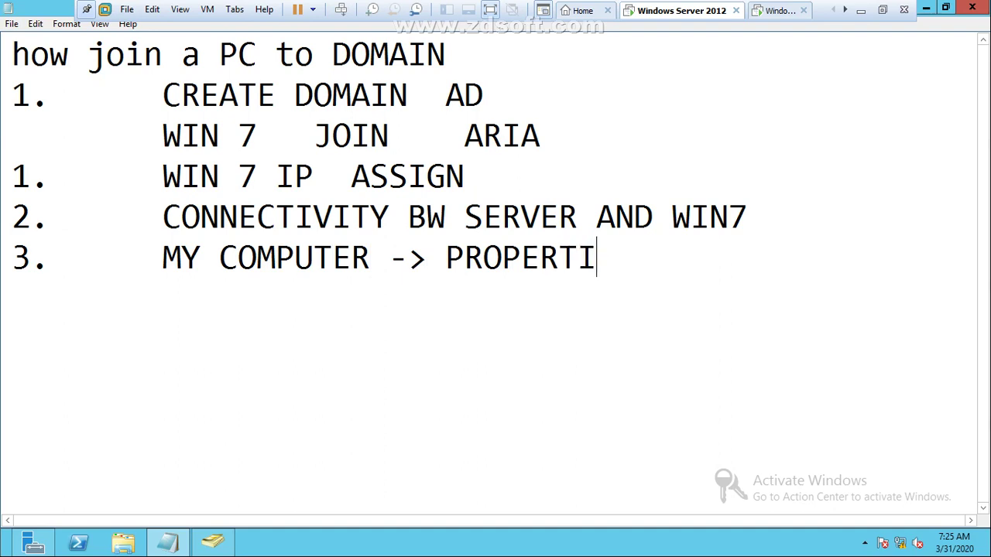
pyautogui.write('ES')
# Step: Open Computer Properties on Windows 7 and reach the computer name/domain Change dialog
pyautogui.click(782, 10)
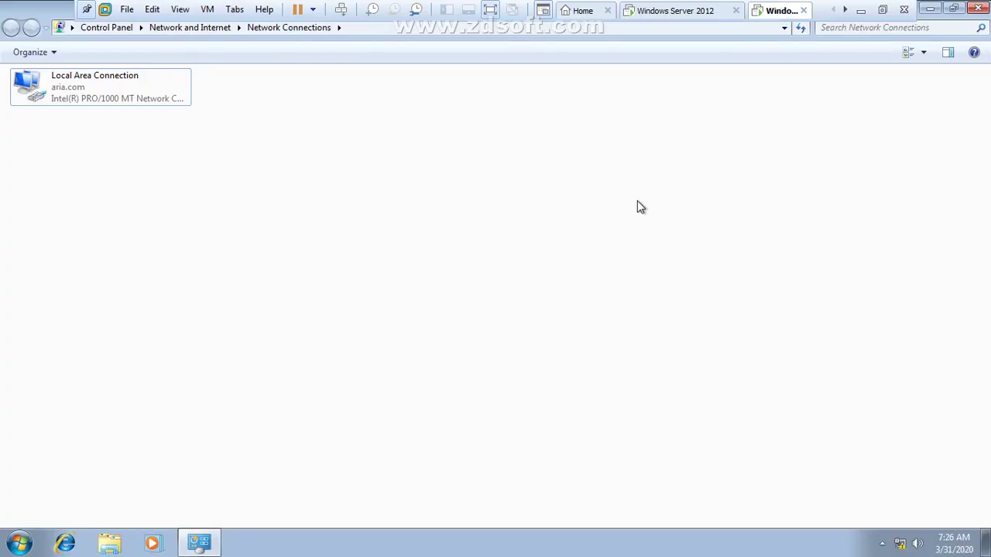
pyautogui.press('super')
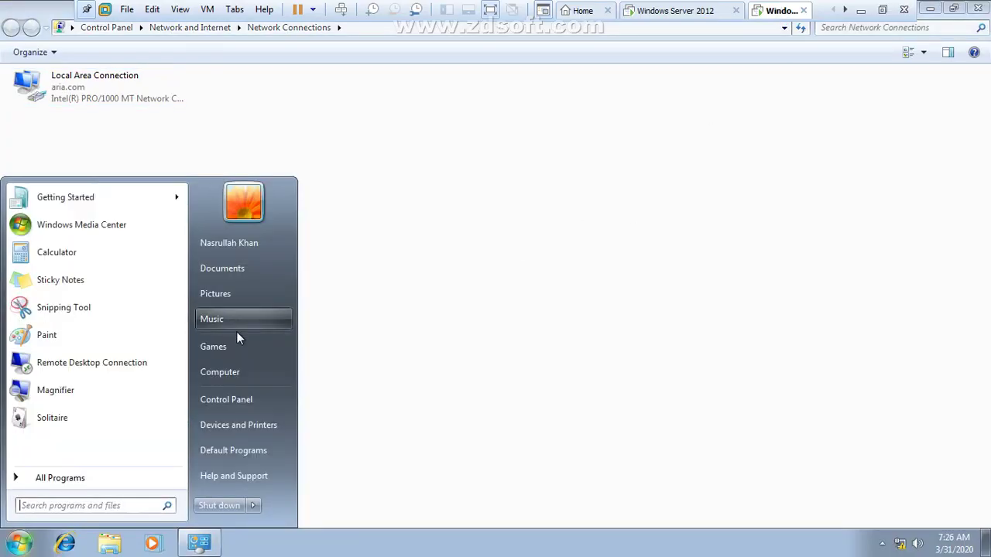
pyautogui.rightClick(234, 370)
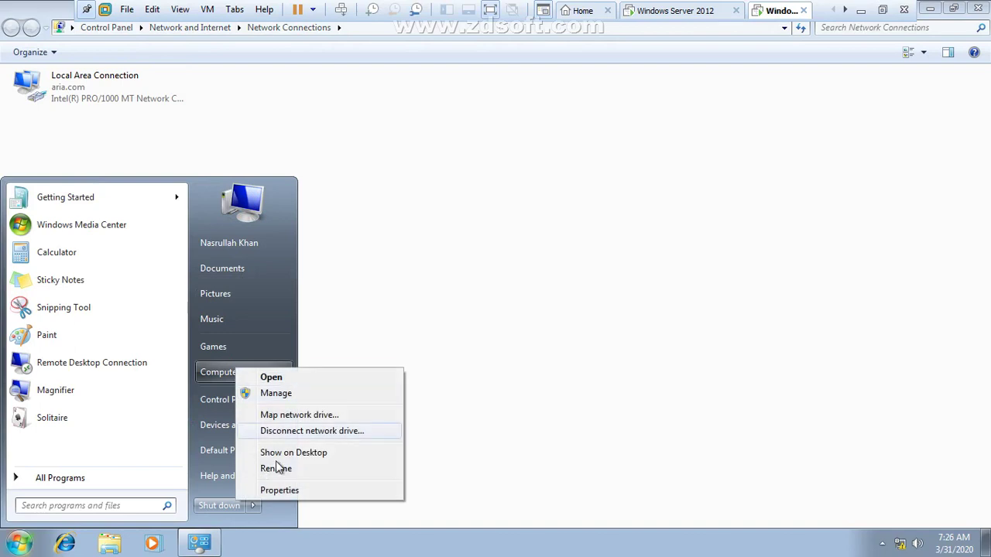
pyautogui.click(290, 492)
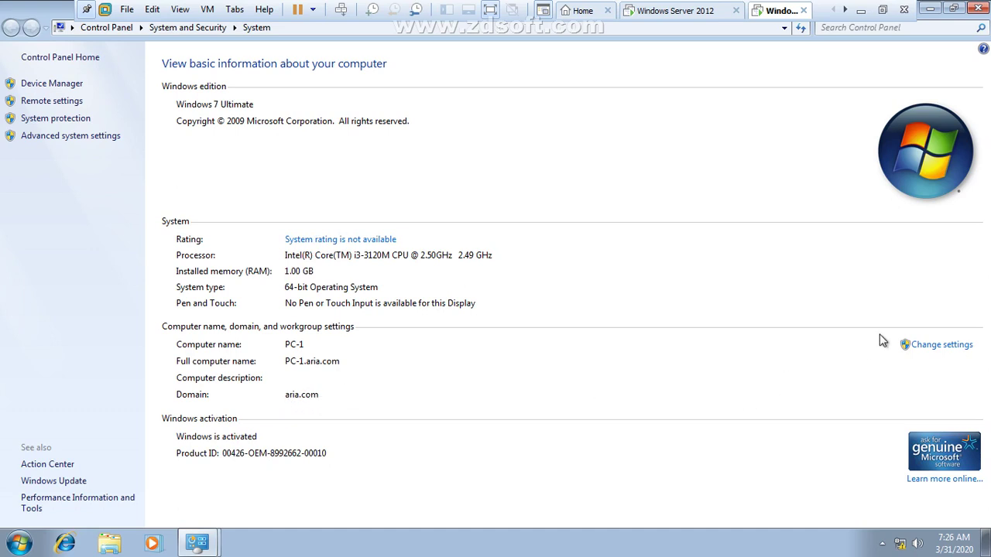
pyautogui.click(921, 347)
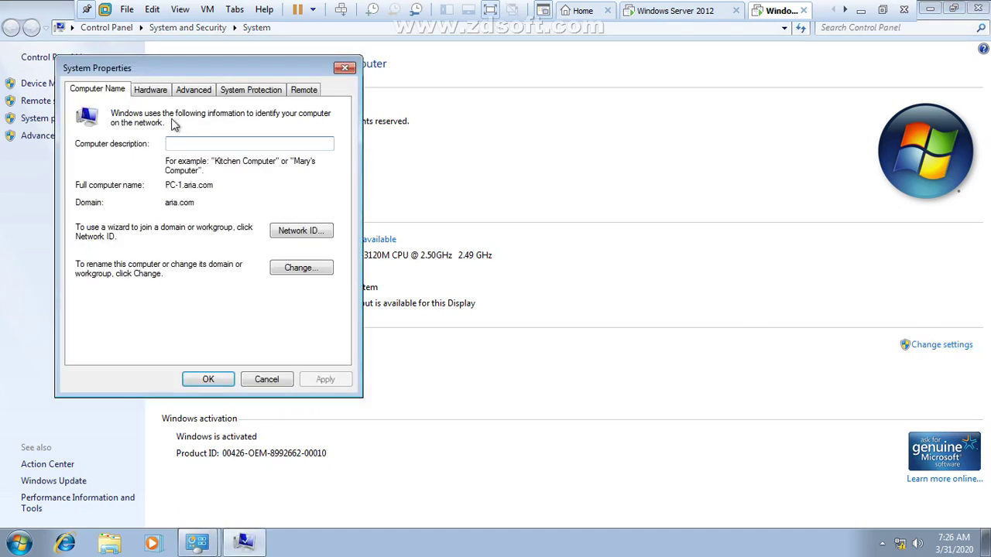
pyautogui.click(310, 270)
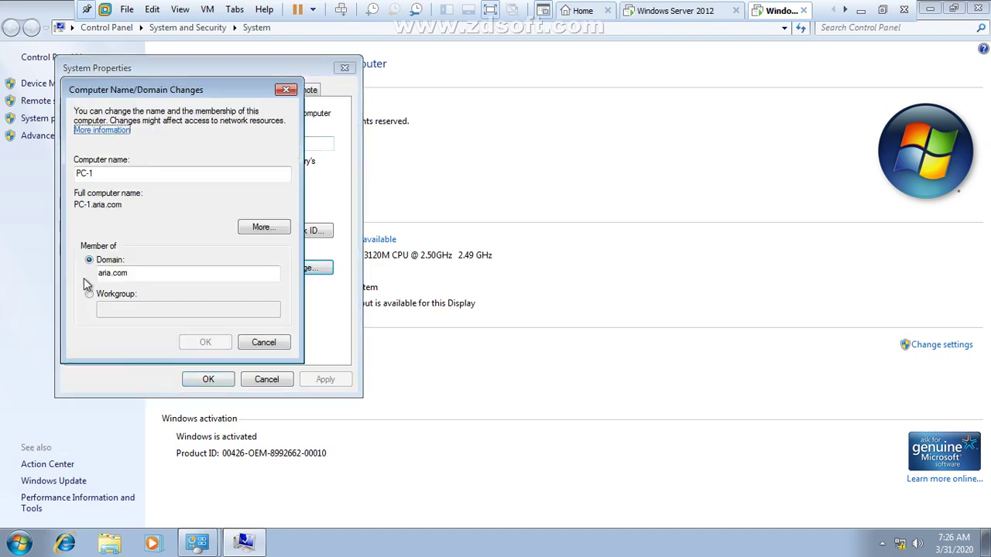
# Step: Move PC-1 to workgroup WORKGROUP, confirm the prompts, and restart now
pyautogui.click(99, 300)
pyautogui.click(104, 307)
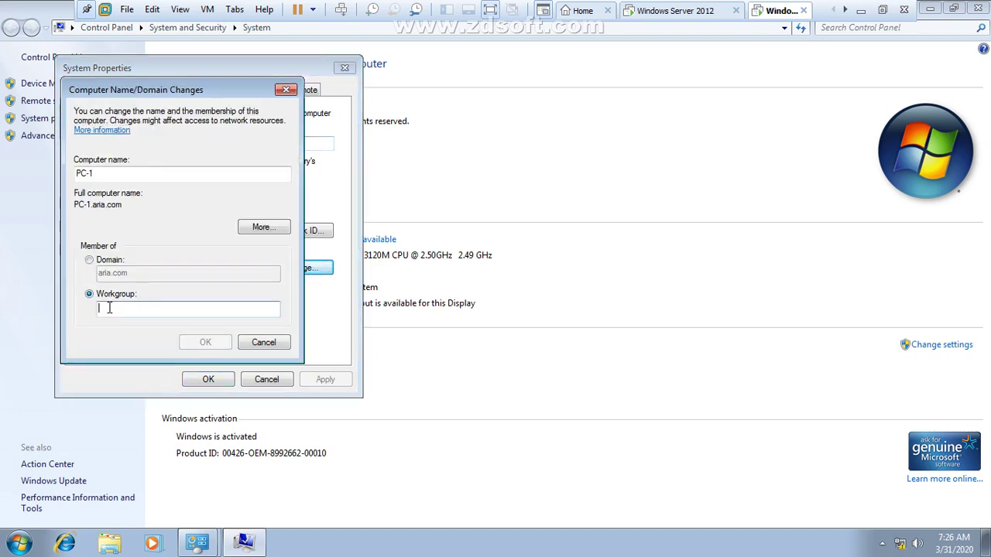
pyautogui.write('WORKGROUP')
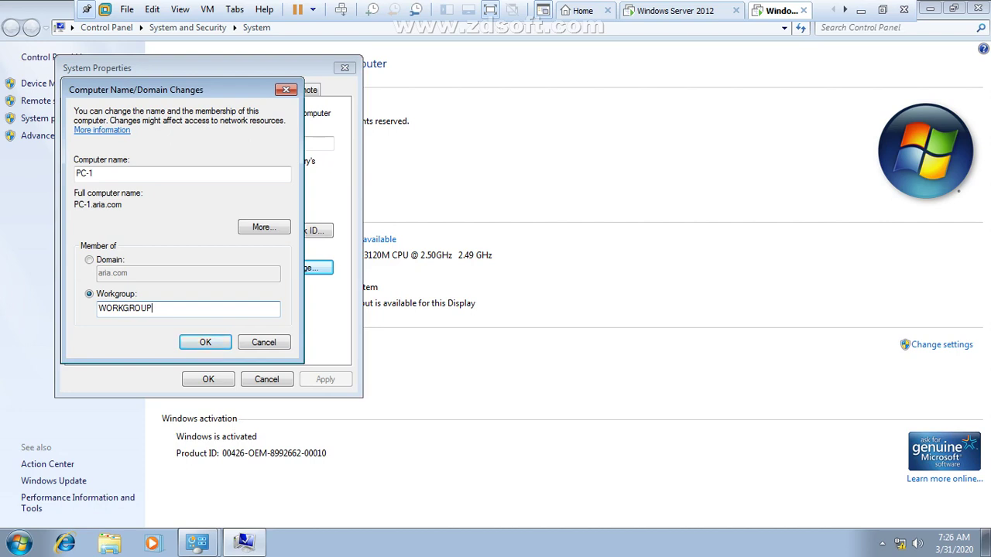
pyautogui.press('Return')
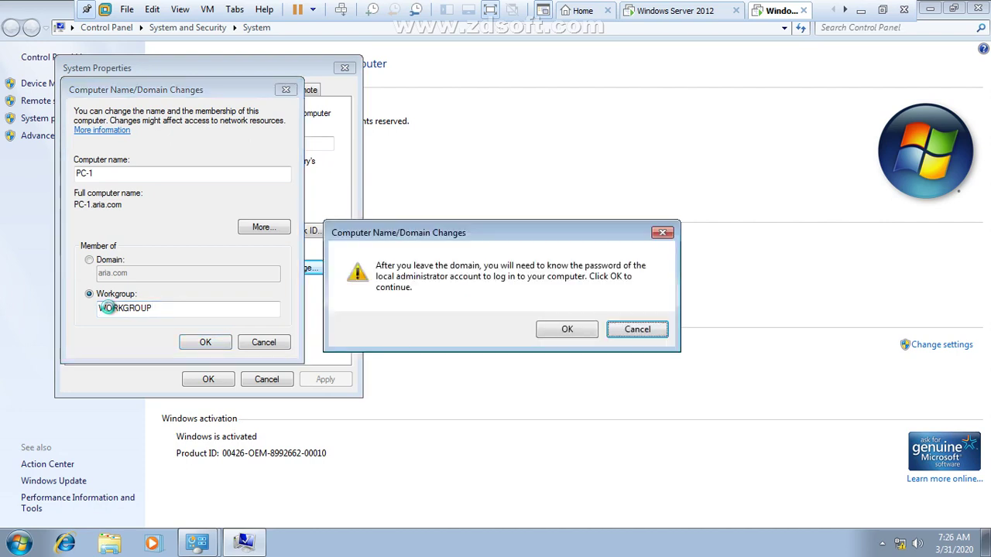
pyautogui.press('Return')
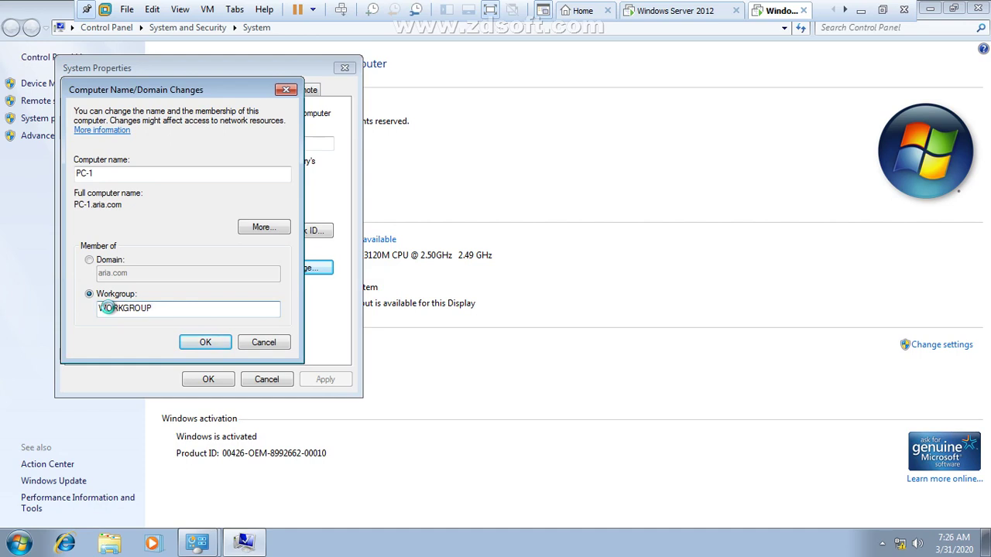
pyautogui.press('Return')
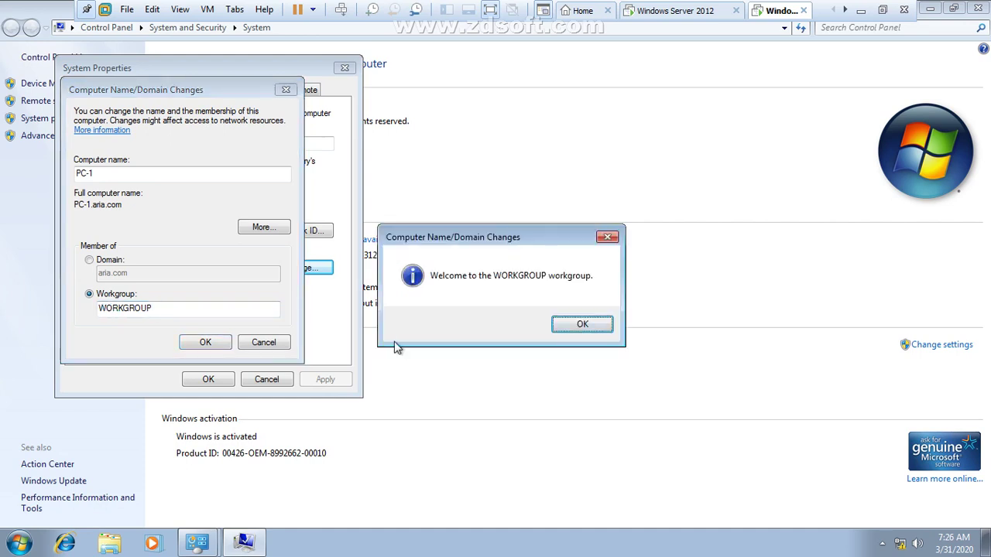
pyautogui.click(565, 329)
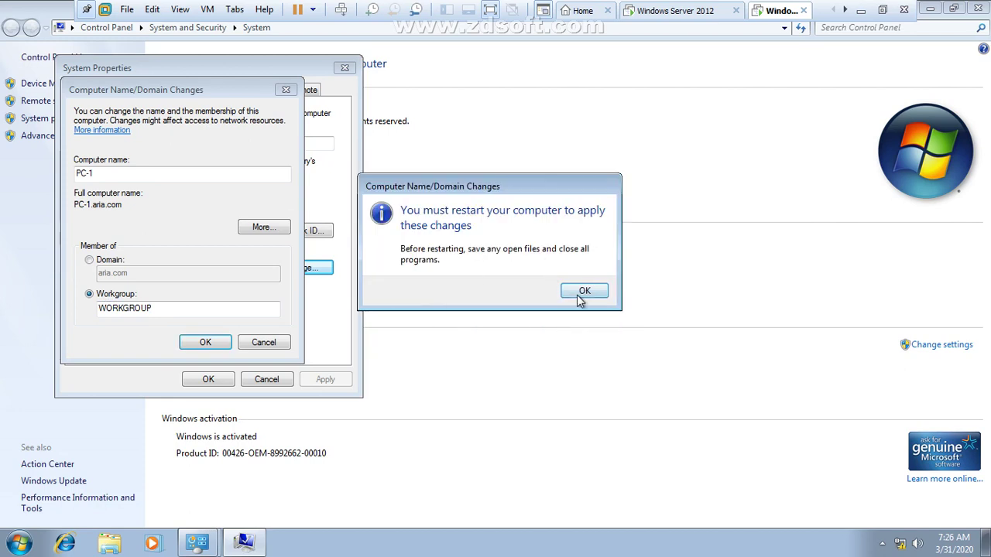
pyautogui.click(577, 295)
pyautogui.click(206, 379)
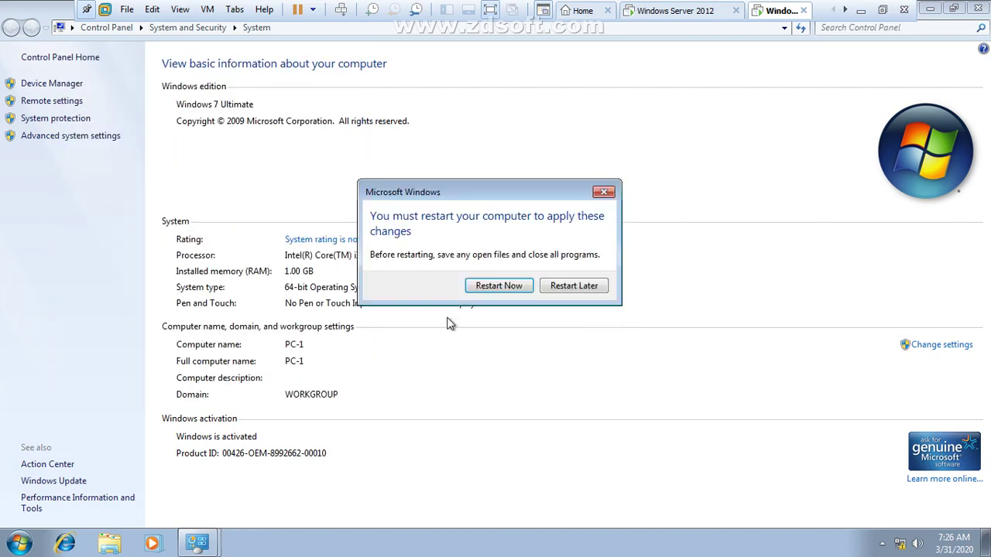
pyautogui.click(490, 288)
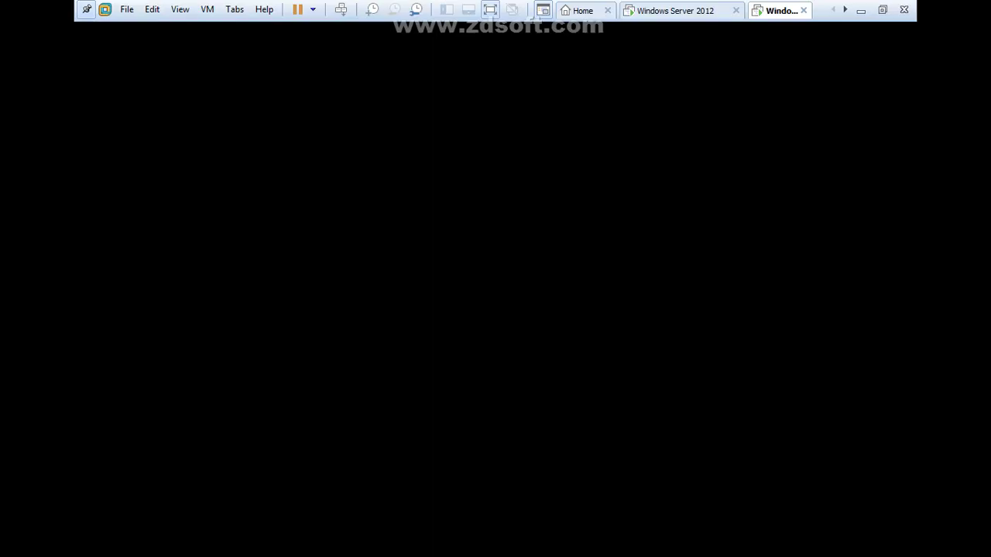
# Step: On the Server 2012 VM, open CMD and run IPCONFIG
pyautogui.click(677, 10)
pyautogui.hotkey('ctrl', 'Left')
pyautogui.press('Left')
pyautogui.press('Left')
pyautogui.press('Left')
pyautogui.press('Left')
pyautogui.press('Left')
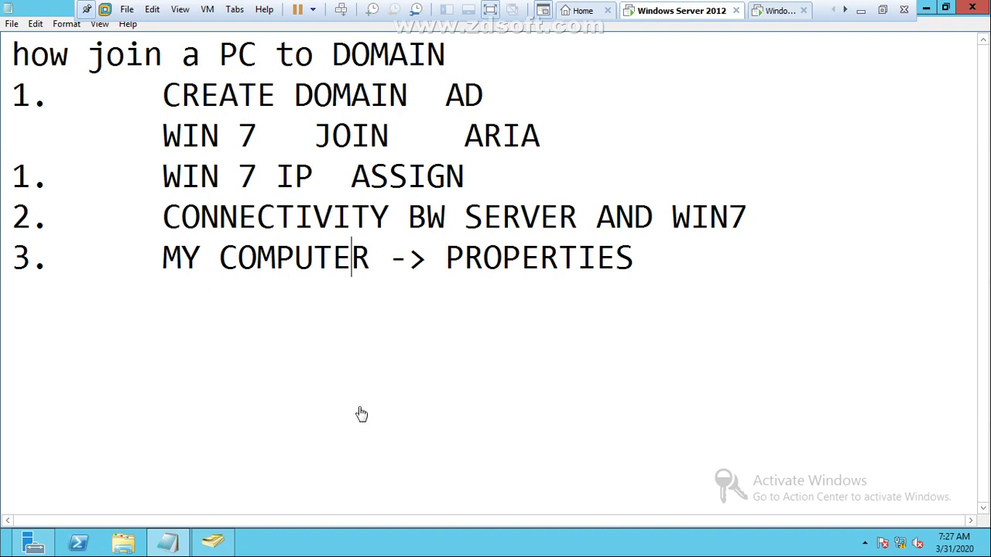
pyautogui.press('super+r')
pyautogui.write('CMD')
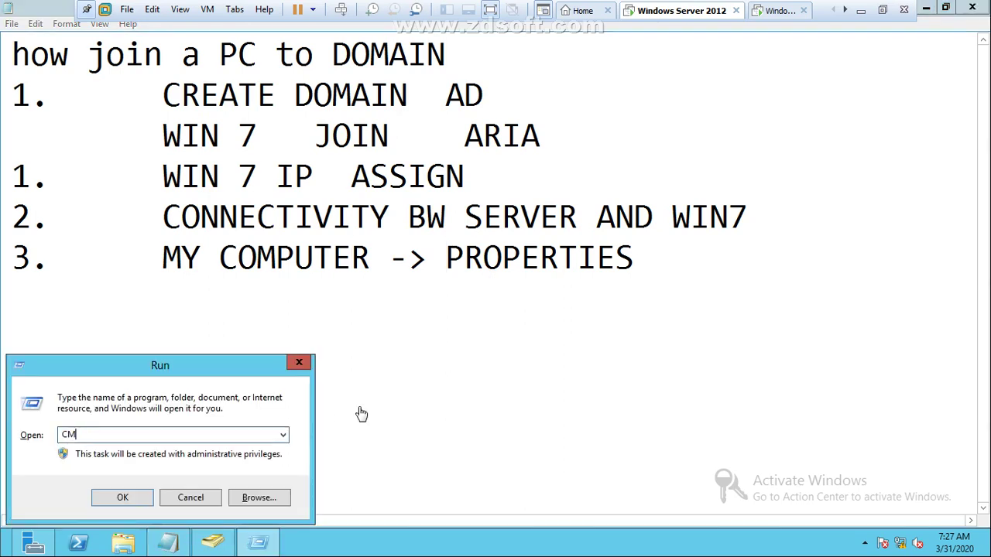
pyautogui.press('Return')
pyautogui.write('IPCONFIG')
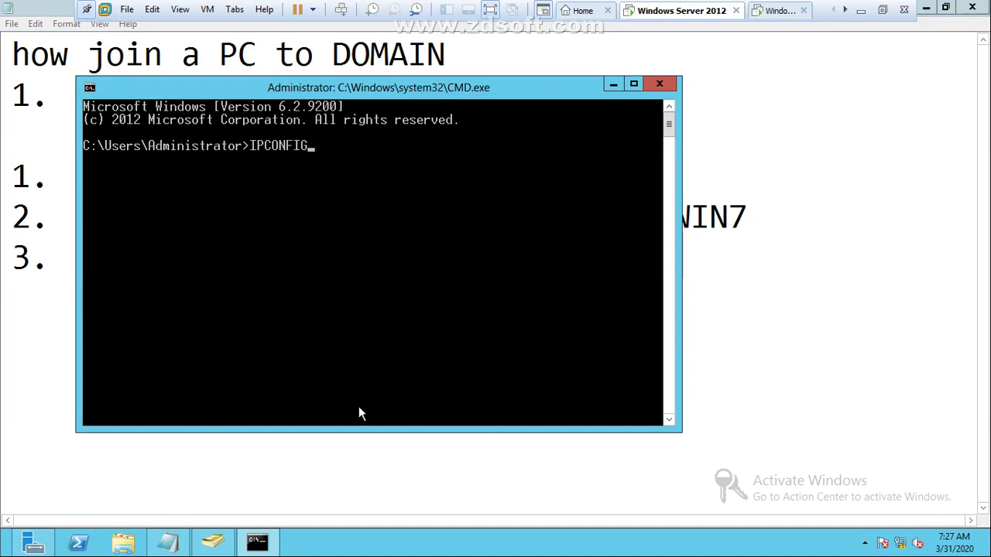
pyautogui.press('Return')
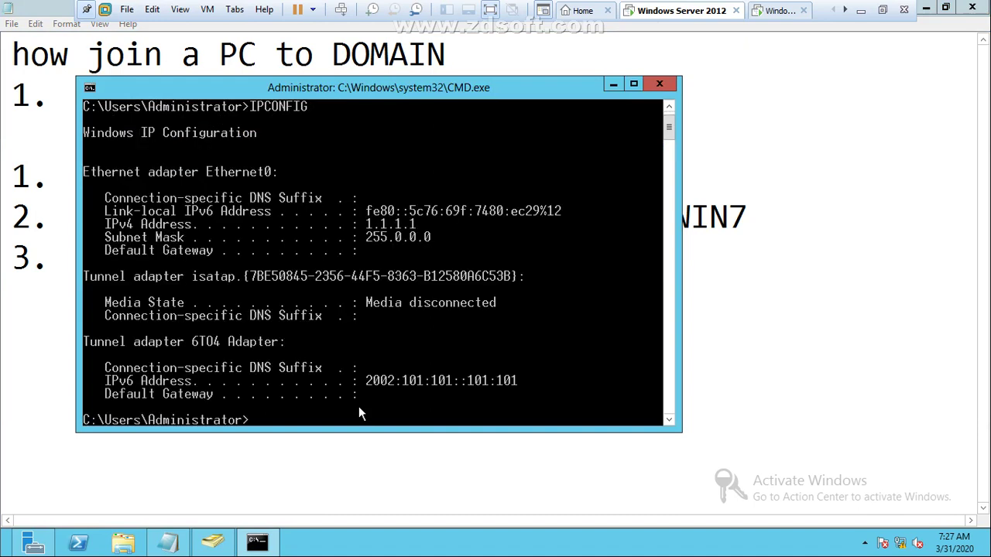
# Step: Mark the server's IPv4 address 1.1.1.1 in the console, then ping 1.1.1.2
pyautogui.rightClick(381, 222)
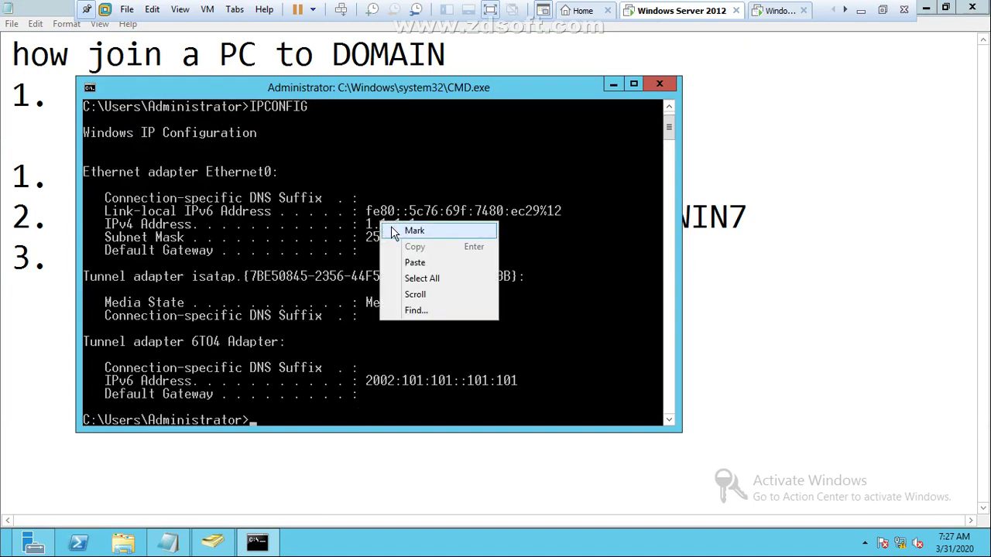
pyautogui.click(394, 232)
pyautogui.moveTo(367, 224); pyautogui.dragTo(417, 229)
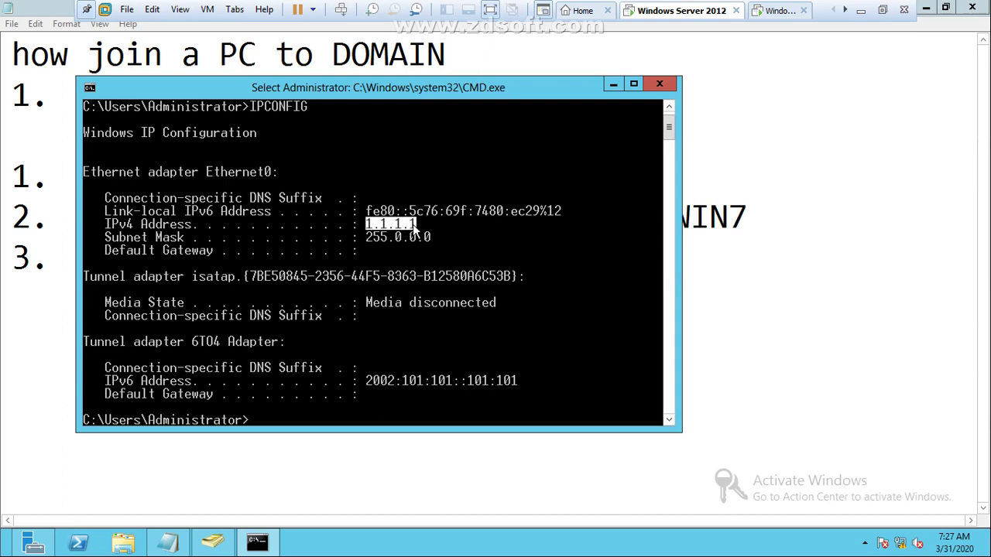
pyautogui.press('Return')
pyautogui.write('EX')
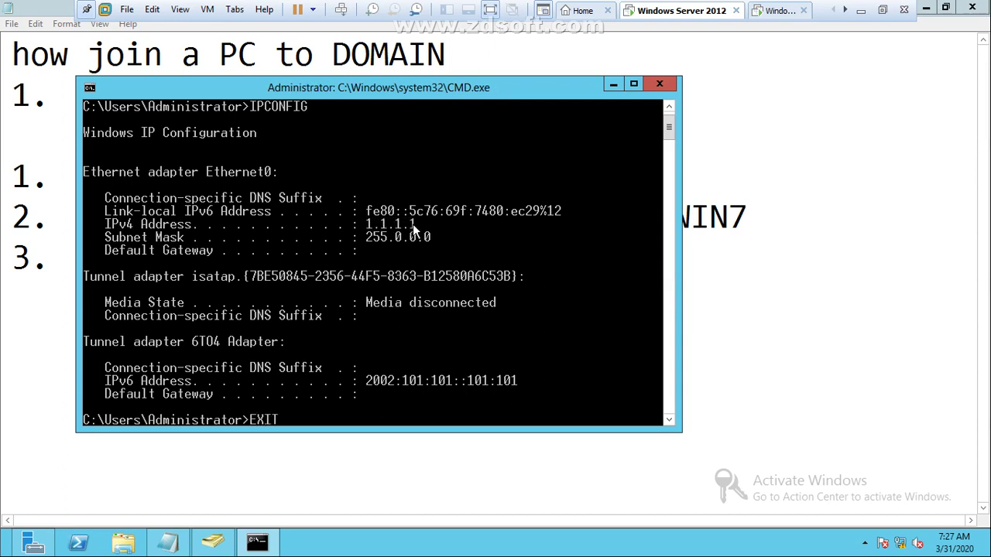
pyautogui.write('IT')
pyautogui.press('BackSpace')
pyautogui.press('BackSpace')
pyautogui.press('BackSpace')
pyautogui.press('BackSpace')
pyautogui.write('PING 1.1.1.')
pyautogui.press('Return')
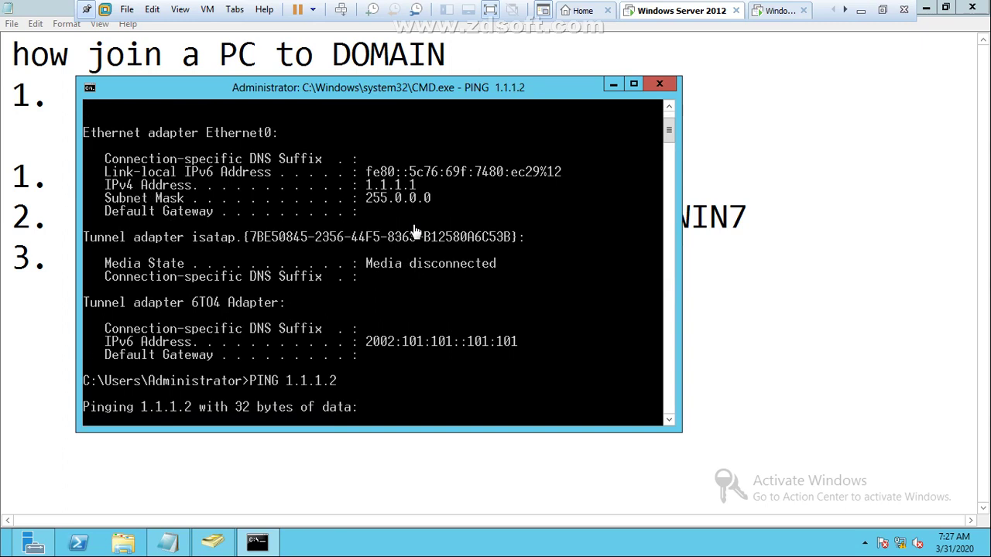
# Step: Sign in to the Windows 7 VM, then rerun the ping to 1.1.1.2, getting 100% loss
pyautogui.click(773, 19)
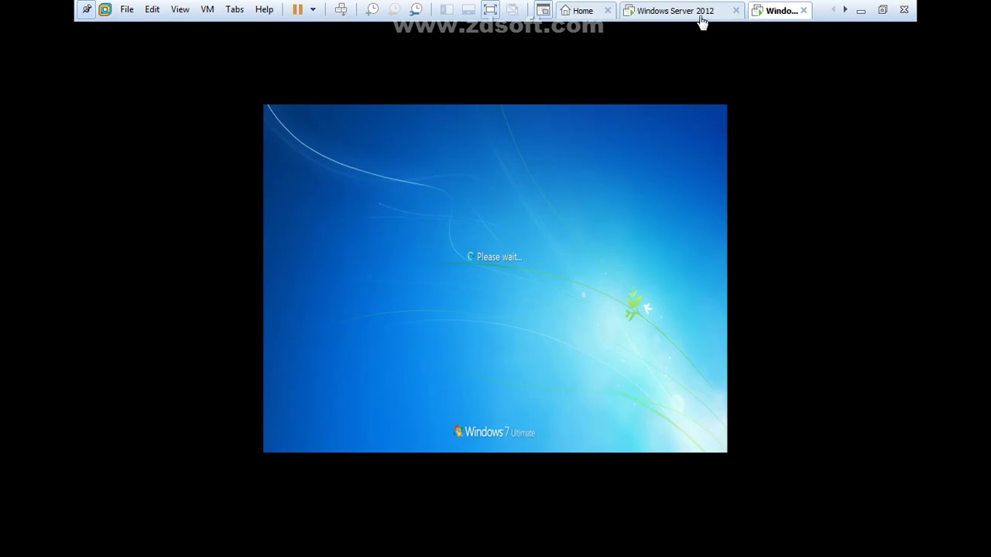
pyautogui.click(686, 14)
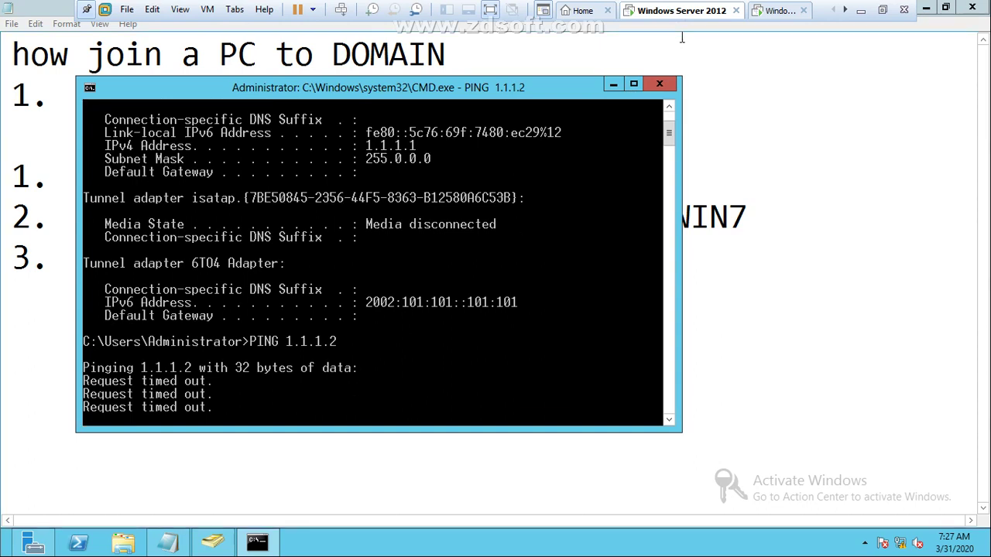
pyautogui.click(778, 10)
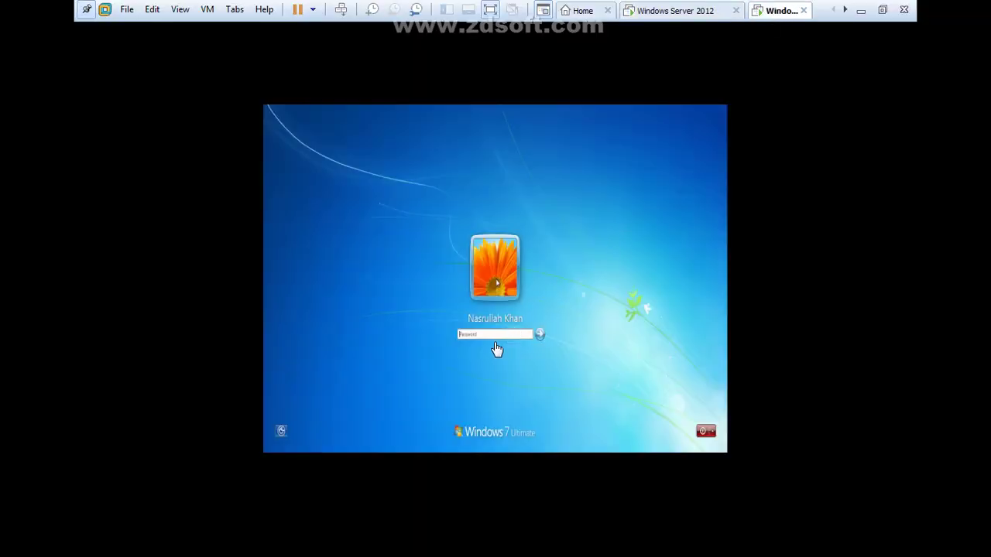
pyautogui.click(497, 350)
pyautogui.press('Return')
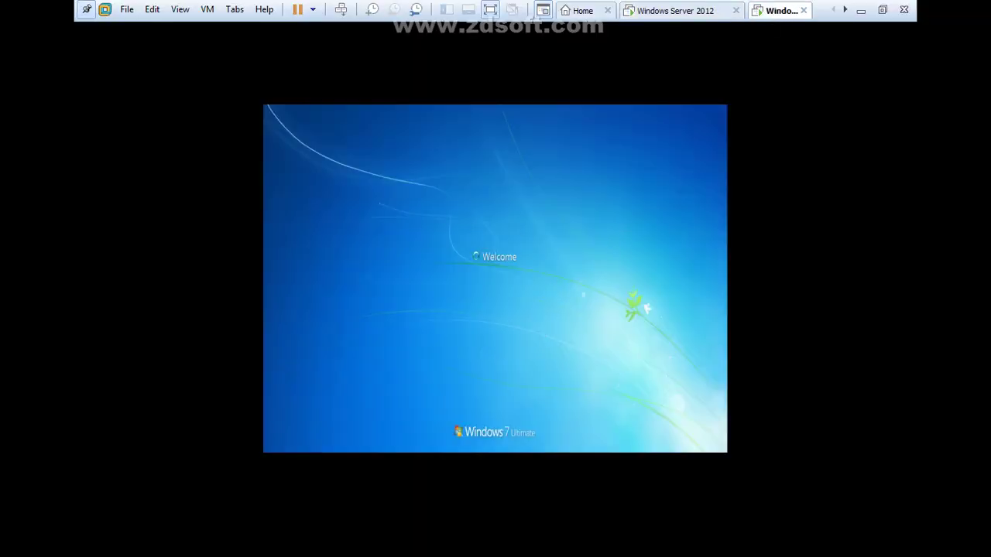
pyautogui.click(670, 10)
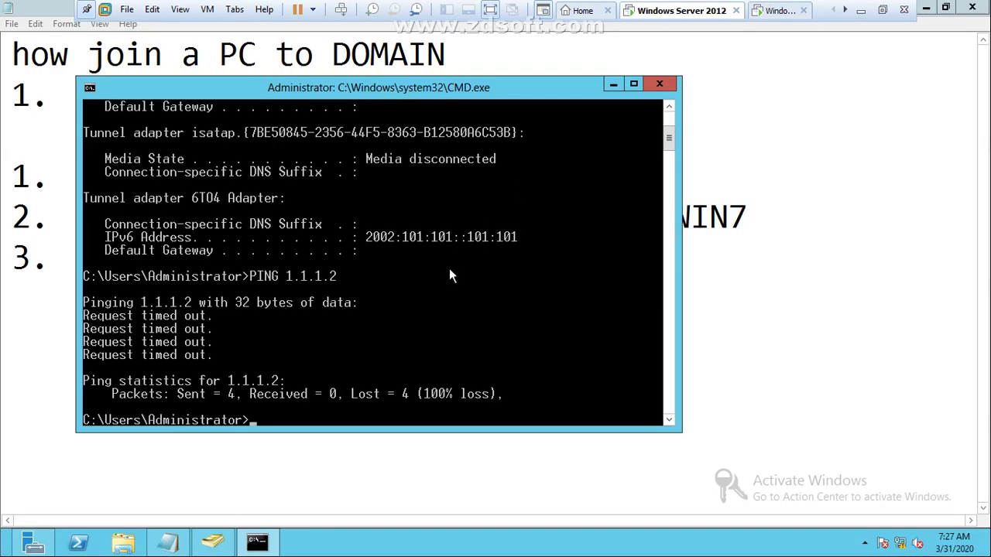
pyautogui.press('Up')
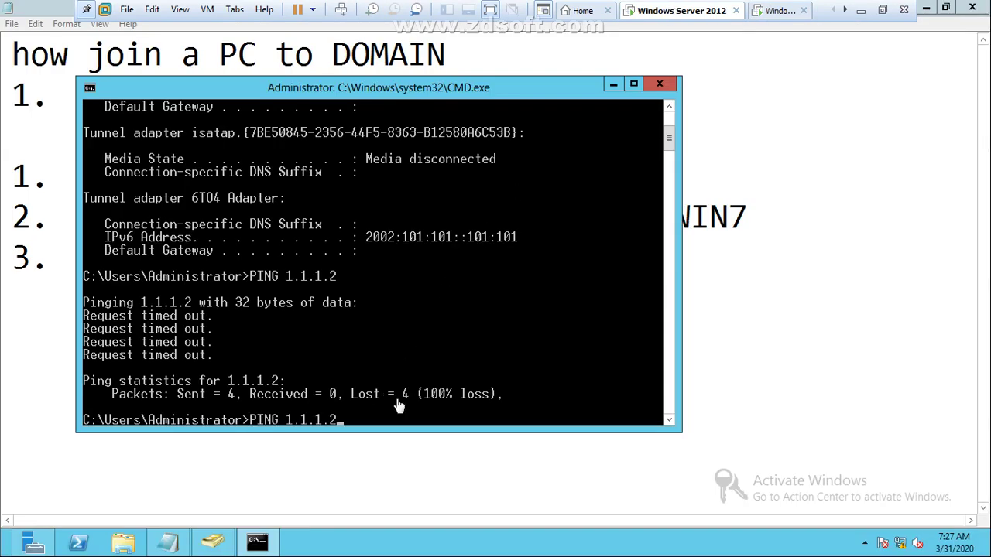
pyautogui.press('Return')
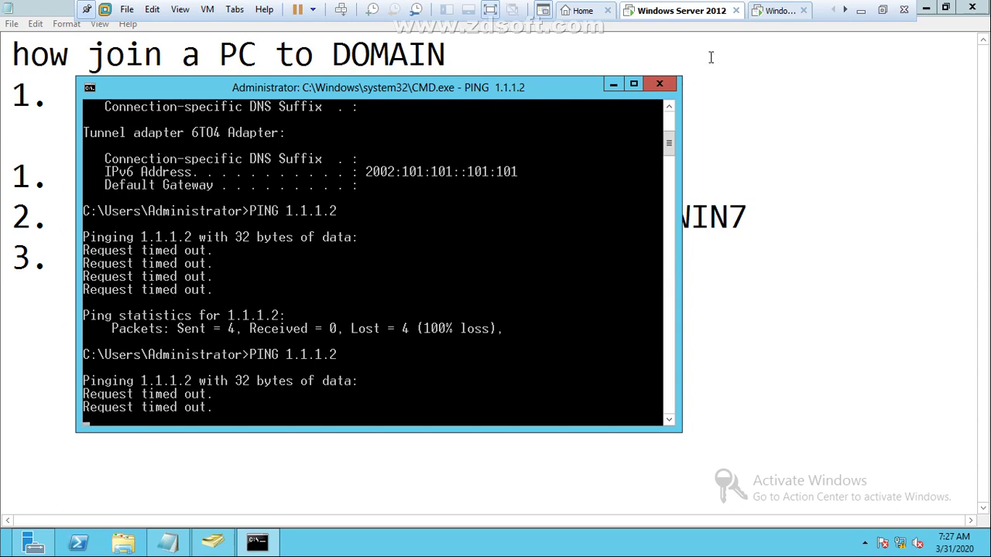
# Step: Create a New folder on the Windows 7 desktop
pyautogui.click(778, 12)
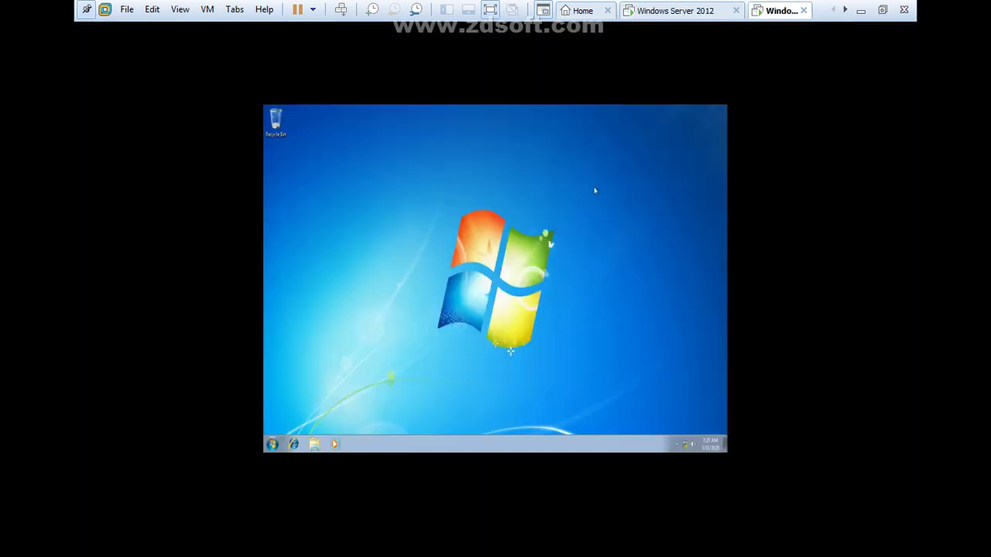
pyautogui.rightClick(442, 193)
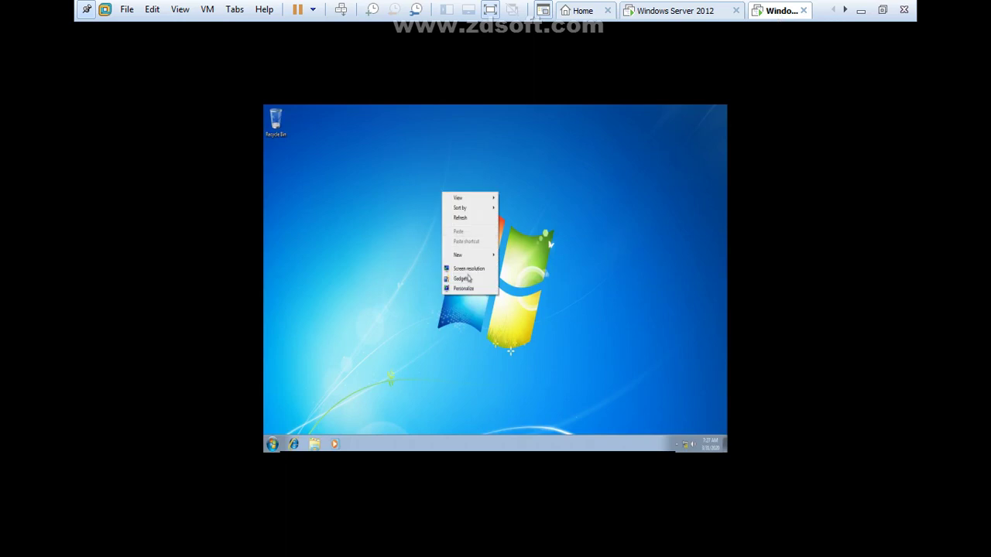
pyautogui.moveTo(465, 258)
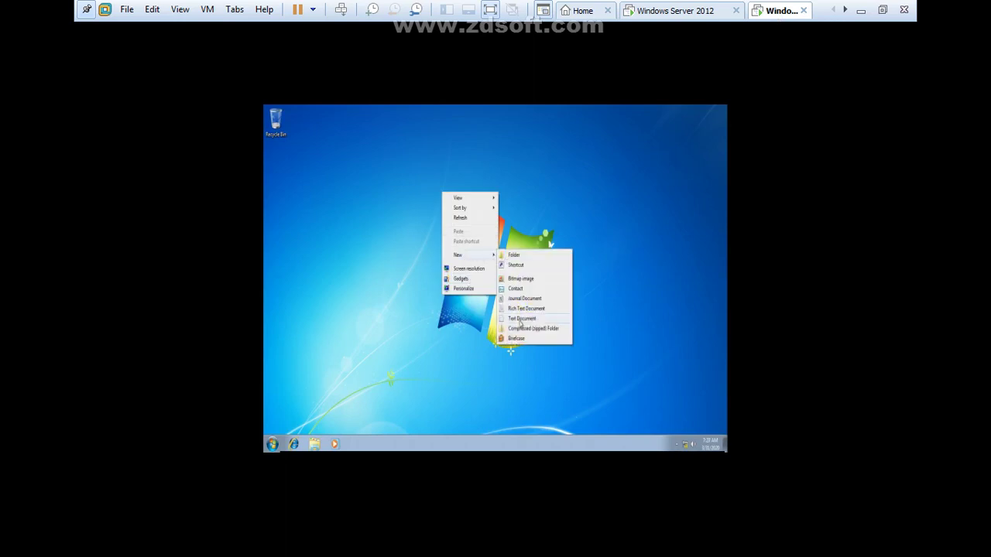
pyautogui.click(514, 256)
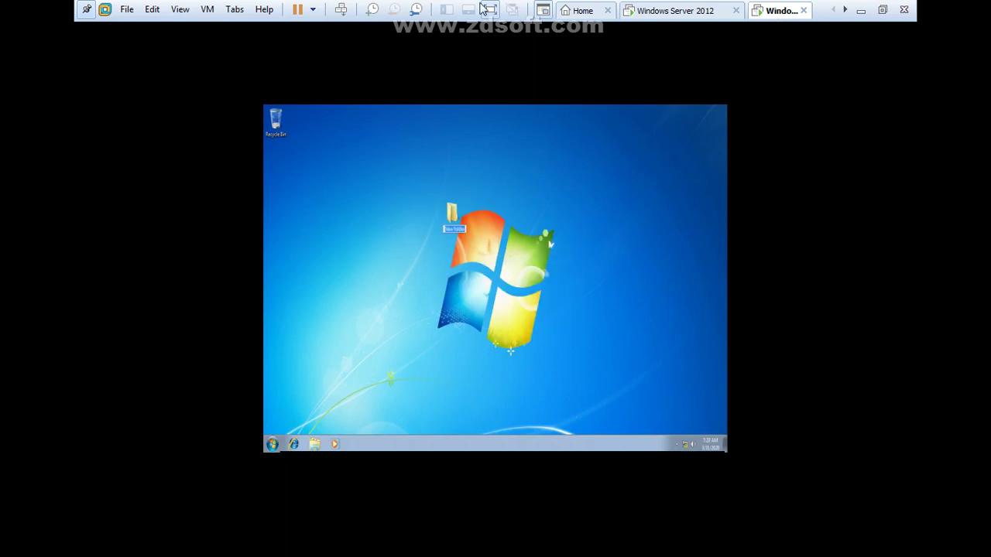
pyautogui.click(490, 9)
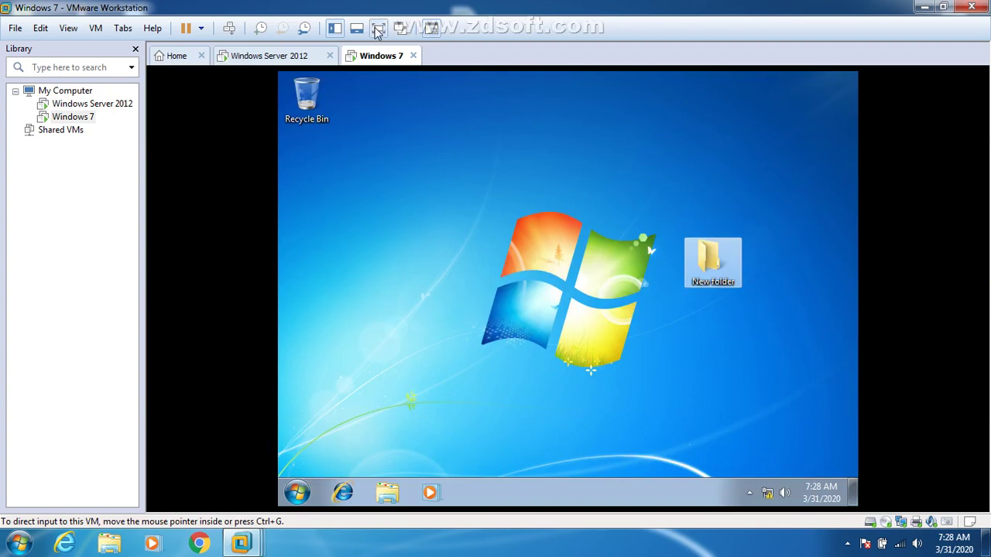
pyautogui.click(378, 28)
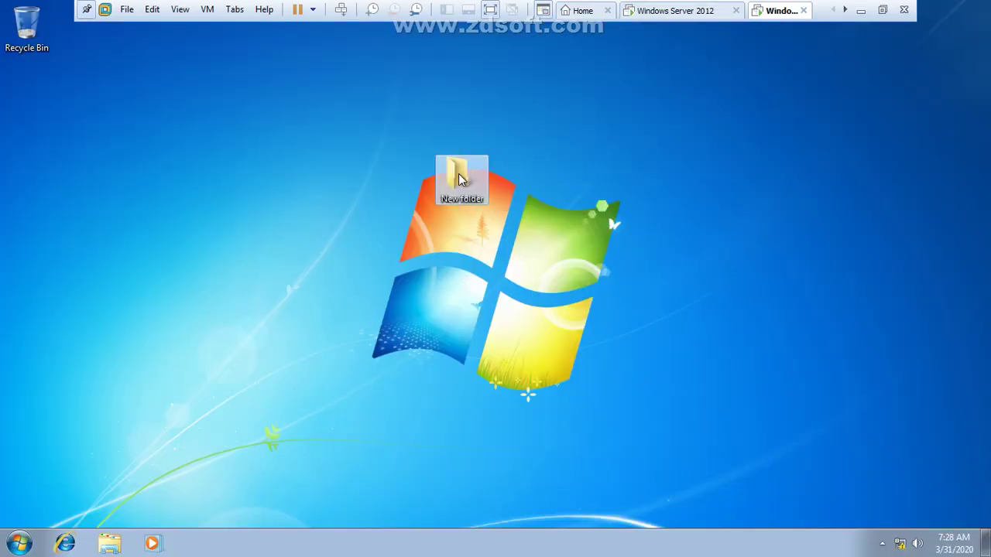
# Step: Share the New folder as \\PC-1\New folder through Advanced Sharing, then go back to the server
pyautogui.rightClick(460, 175)
pyautogui.click(504, 372)
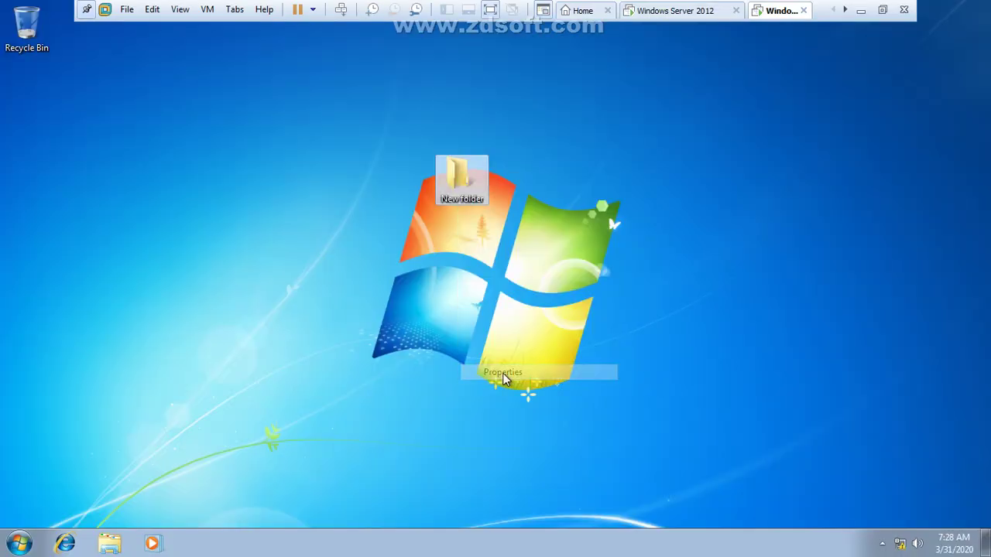
pyautogui.click(523, 206)
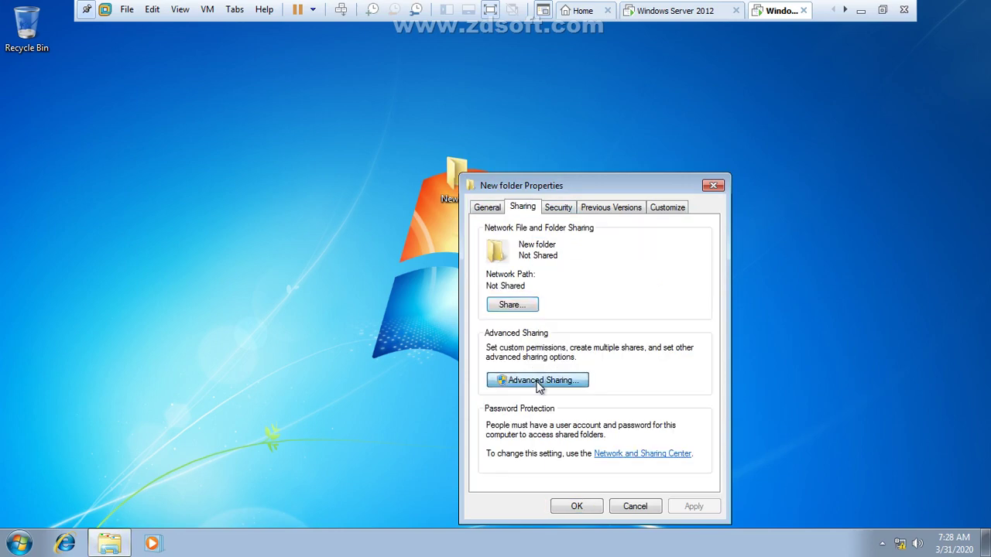
pyautogui.click(539, 381)
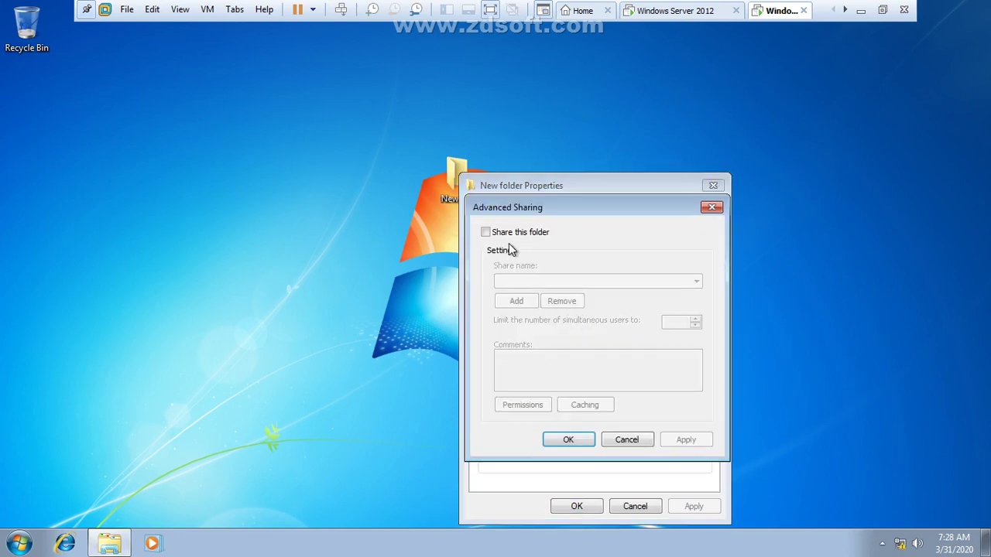
pyautogui.click(485, 233)
pyautogui.click(569, 440)
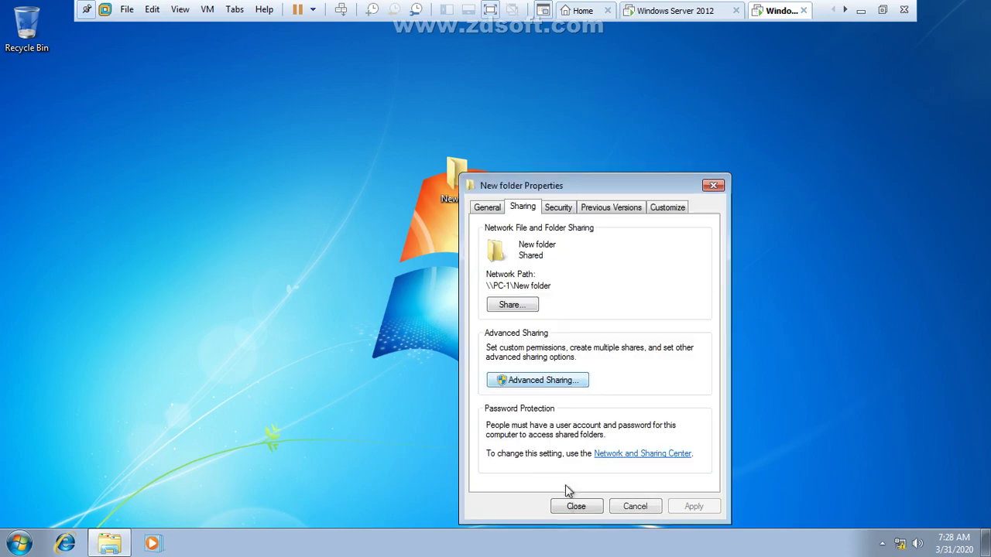
pyautogui.click(573, 506)
pyautogui.click(671, 11)
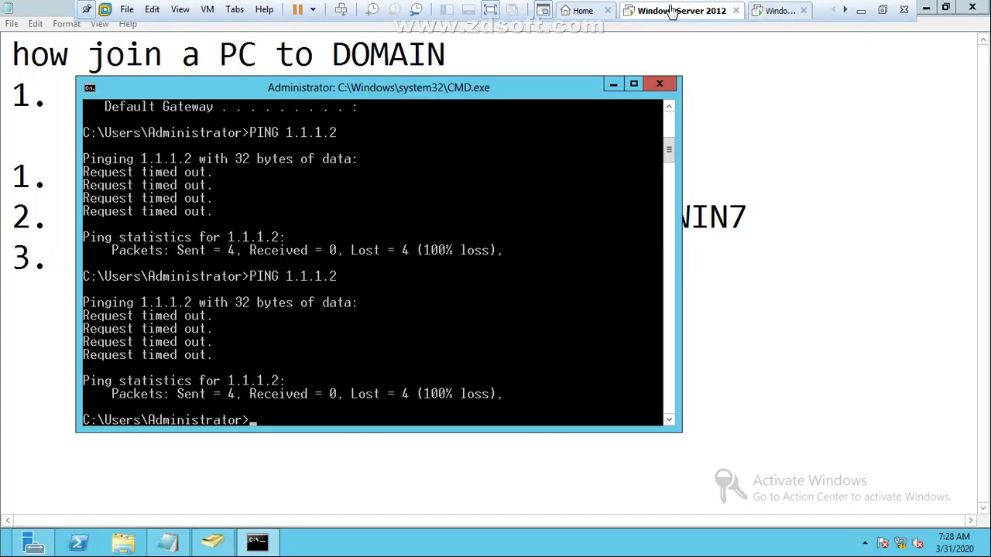
# Step: Rerun PING 1.1.1.2 for 4/4 replies, close CMD, and highlight the MY COMPUTER -> PROPERTIES note line
pyautogui.press('Up')
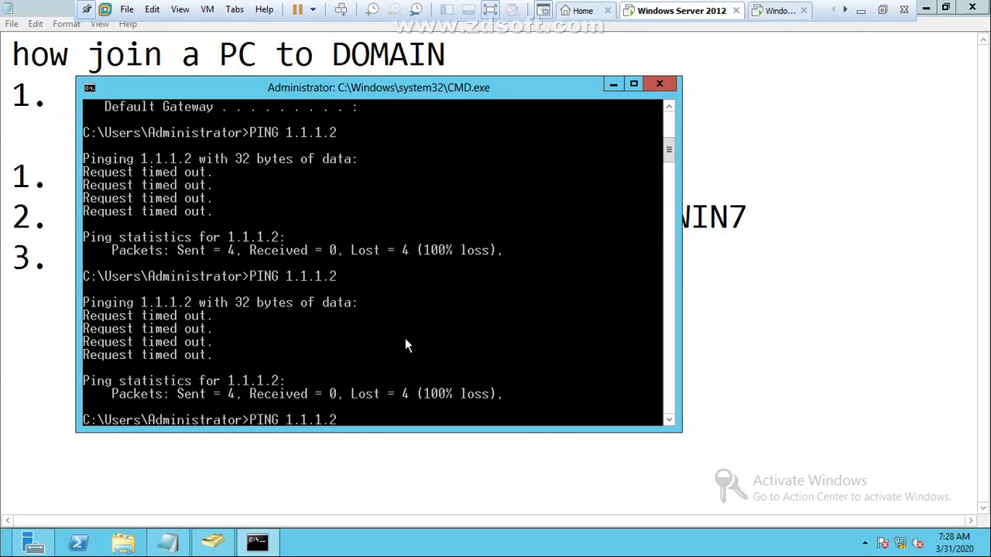
pyautogui.press('Return')
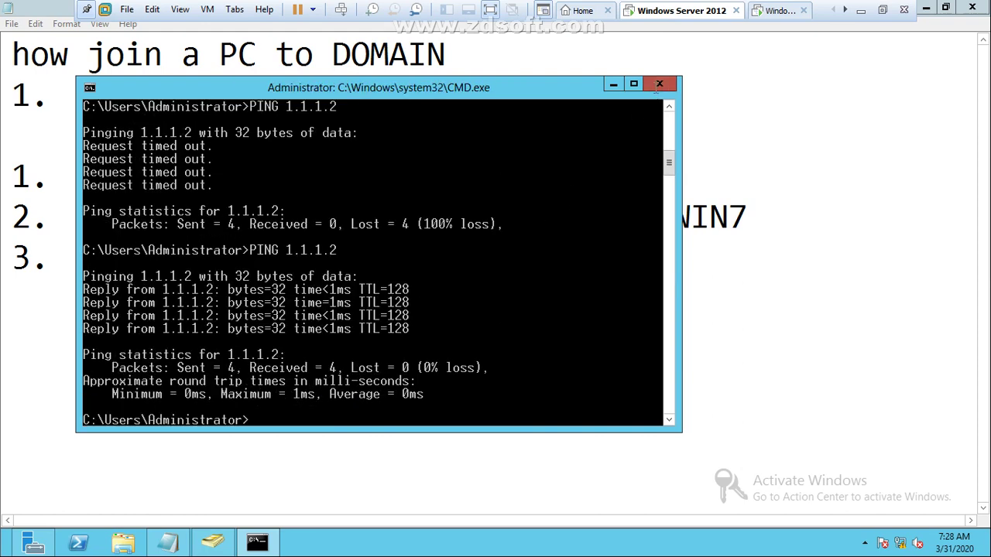
pyautogui.click(659, 84)
pyautogui.moveTo(162, 259); pyautogui.dragTo(182, 259)
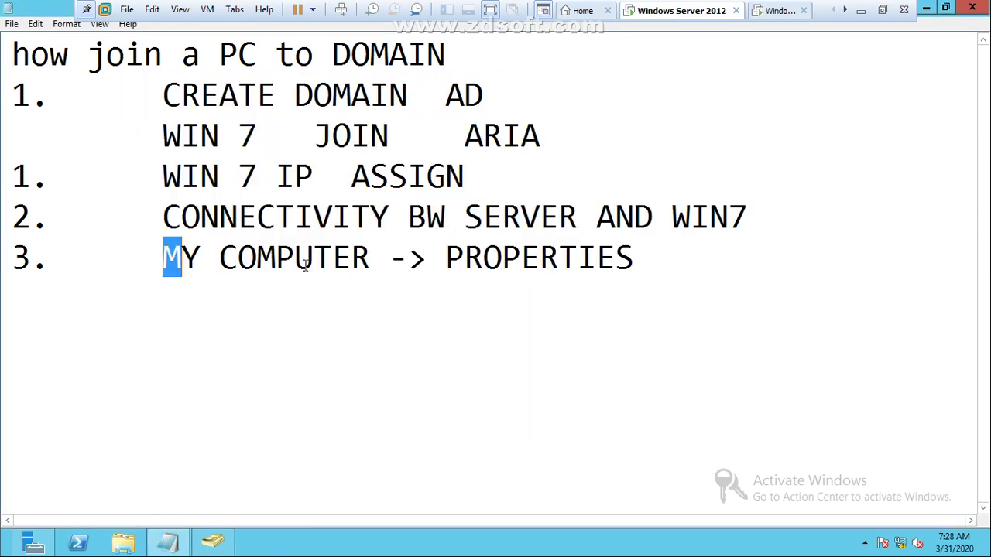
pyautogui.moveTo(306, 266); pyautogui.dragTo(637, 254)
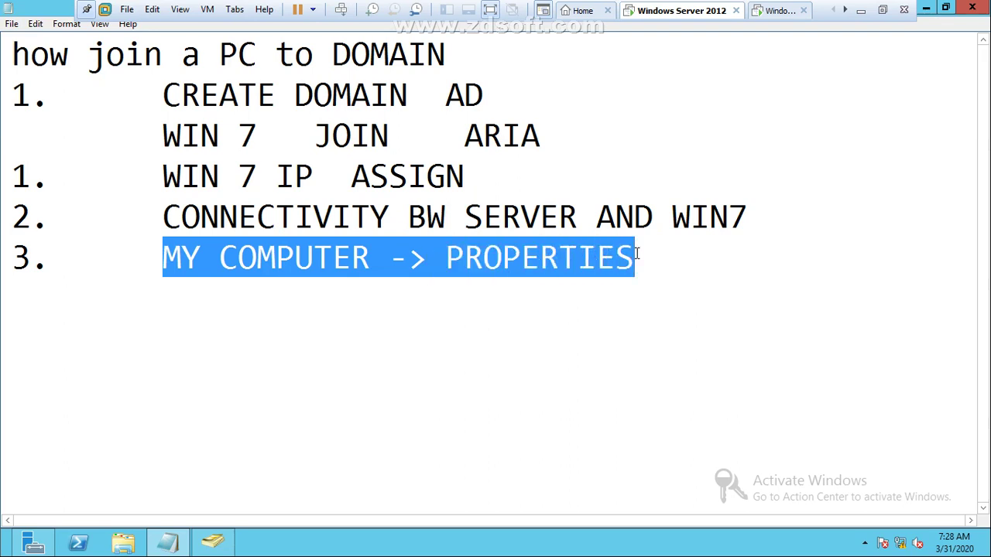
# Step: On Windows 7, open Computer's Properties from the Start menu to view PC-1 in WORKGROUP
pyautogui.click(779, 10)
pyautogui.press('super')
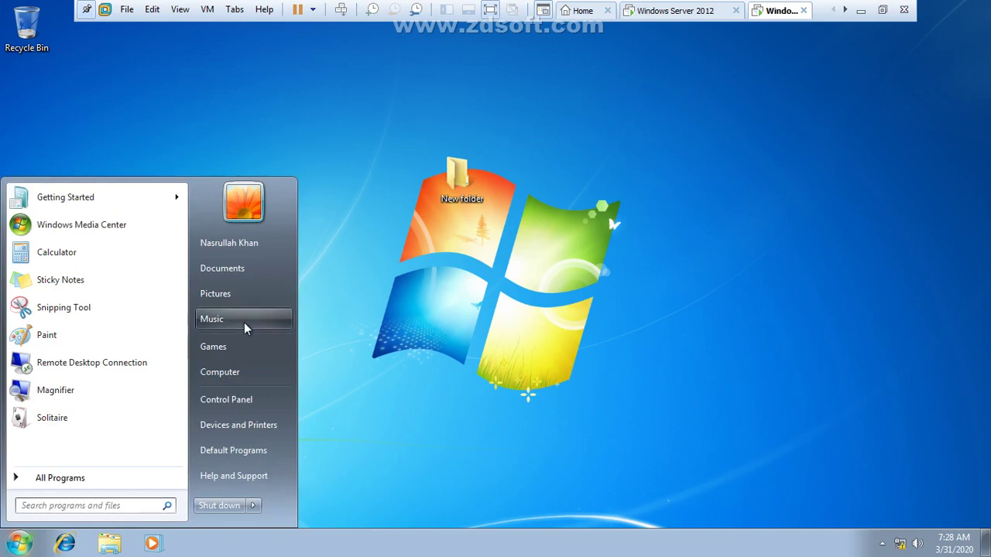
pyautogui.rightClick(242, 375)
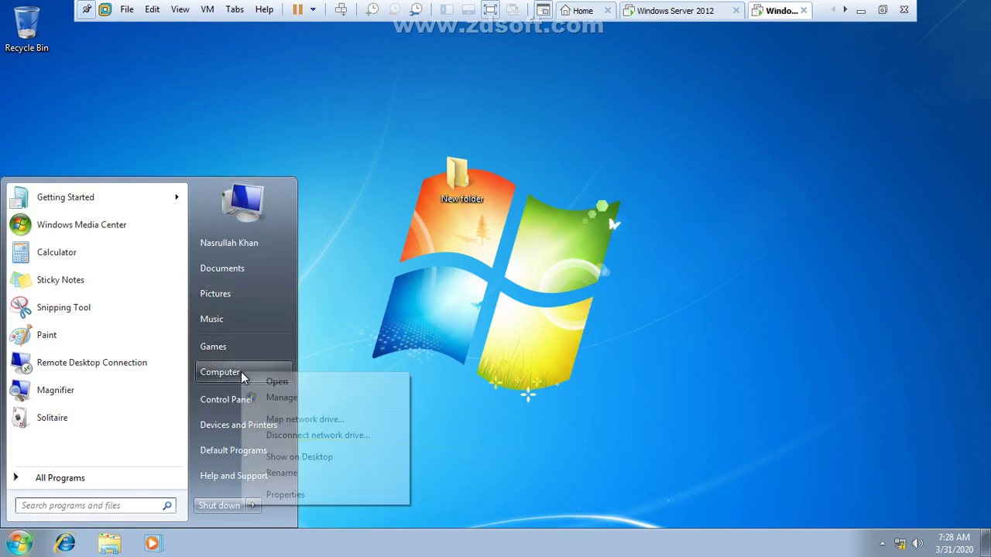
pyautogui.click(285, 494)
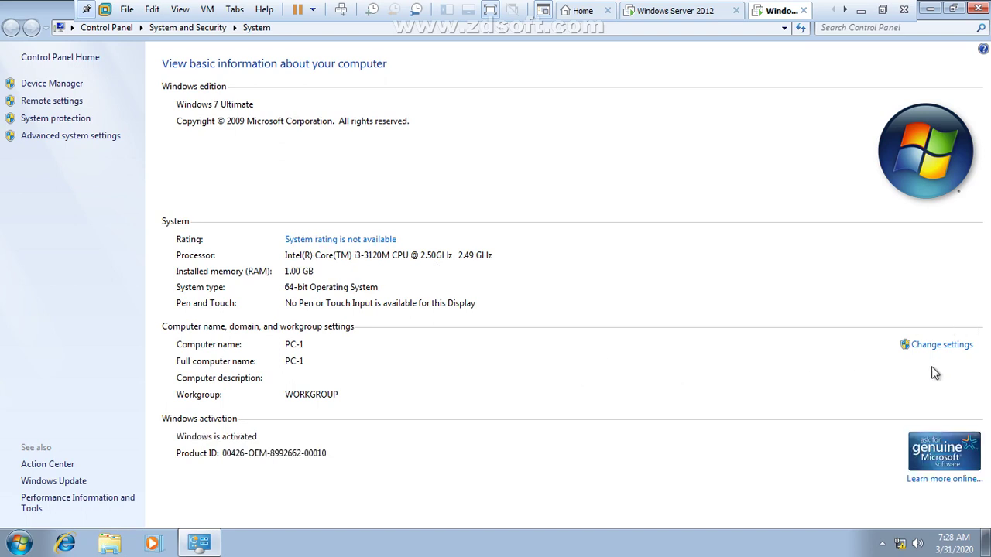
# Step: Try joining PC-1 to domain 'aria' with the administrator credentials; it fails with a DNS error
pyautogui.click(935, 346)
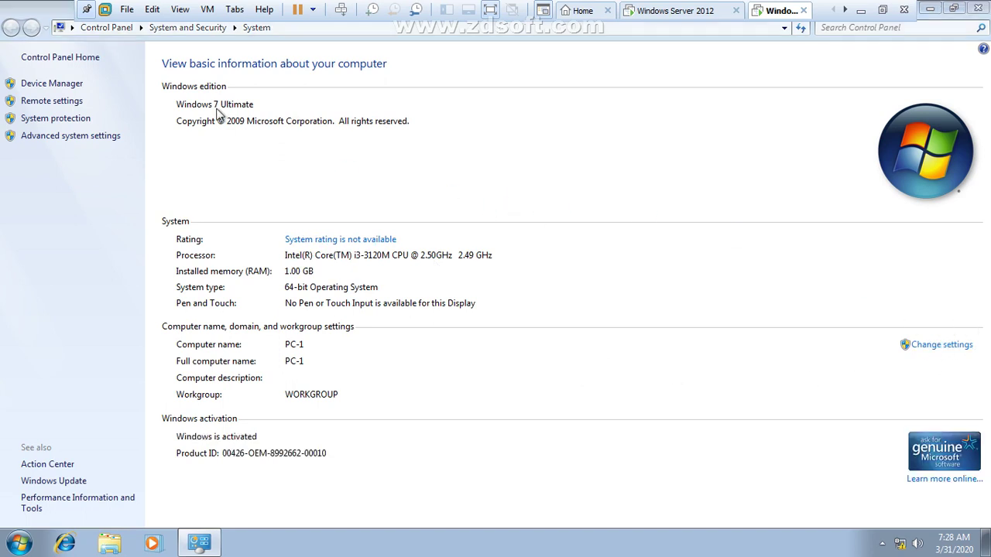
pyautogui.click(282, 251)
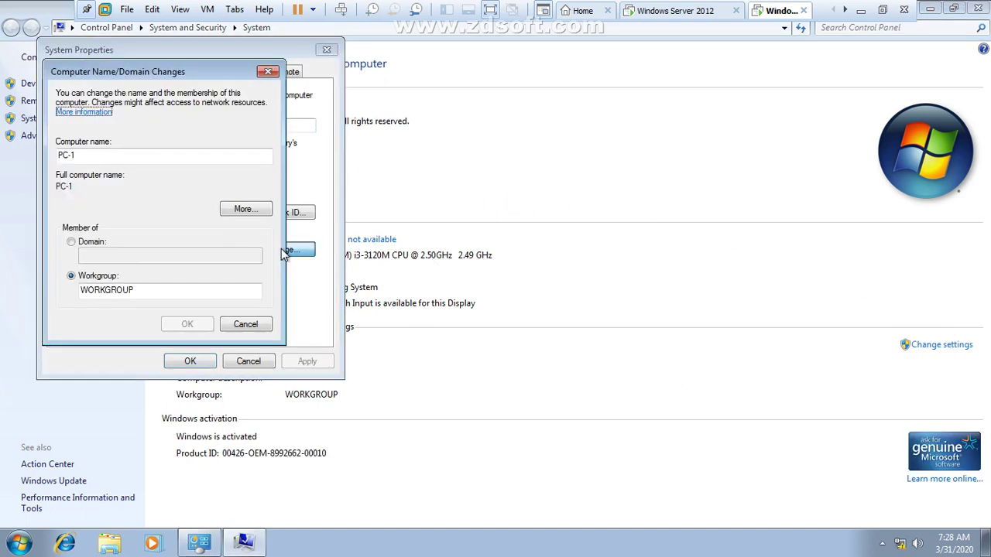
pyautogui.click(99, 243)
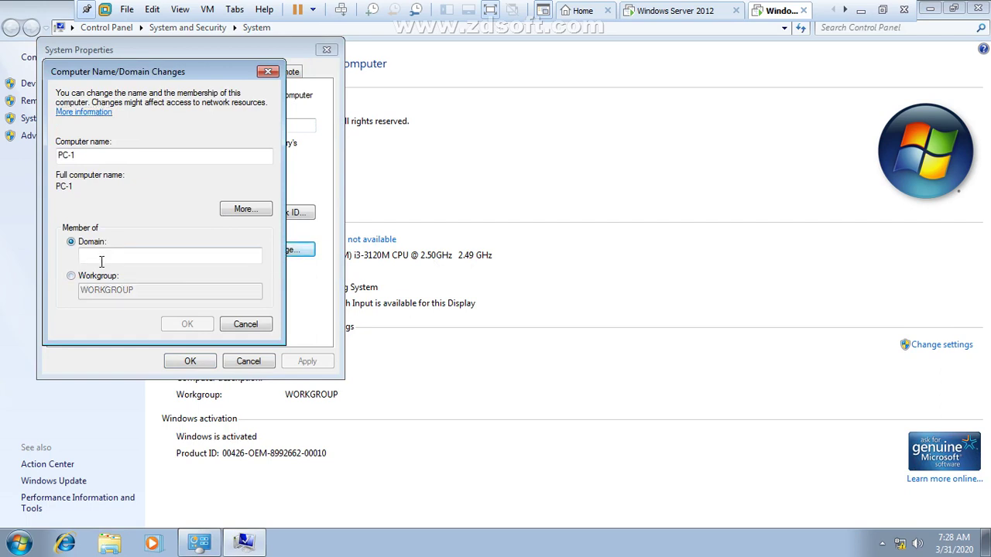
pyautogui.write('aria')
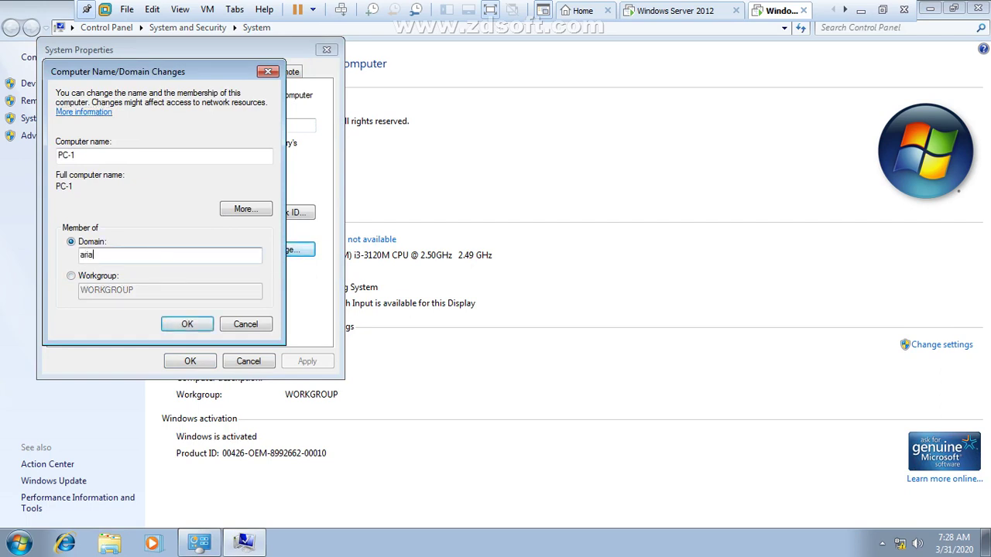
pyautogui.press('Return')
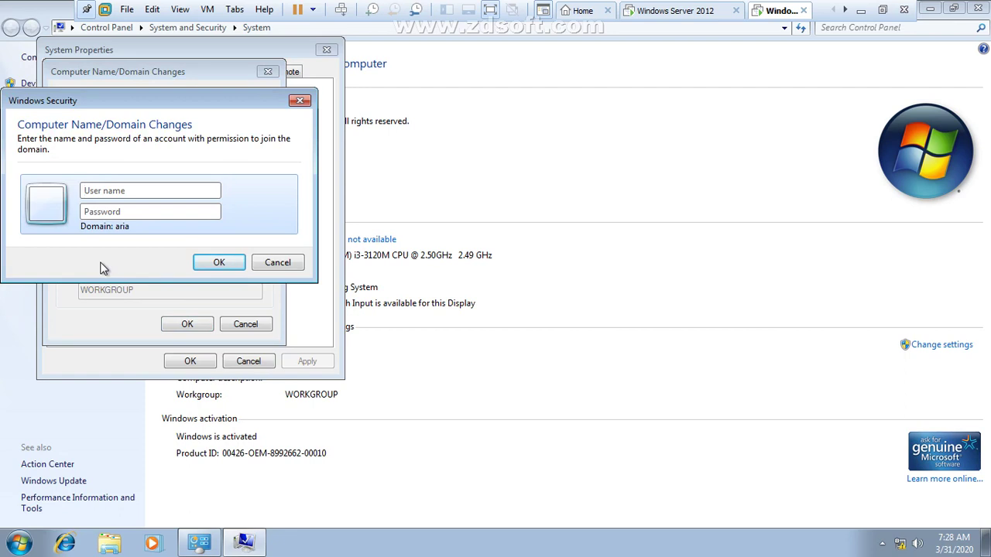
pyautogui.write('admi')
pyautogui.write('nistrato')
pyautogui.write('••')
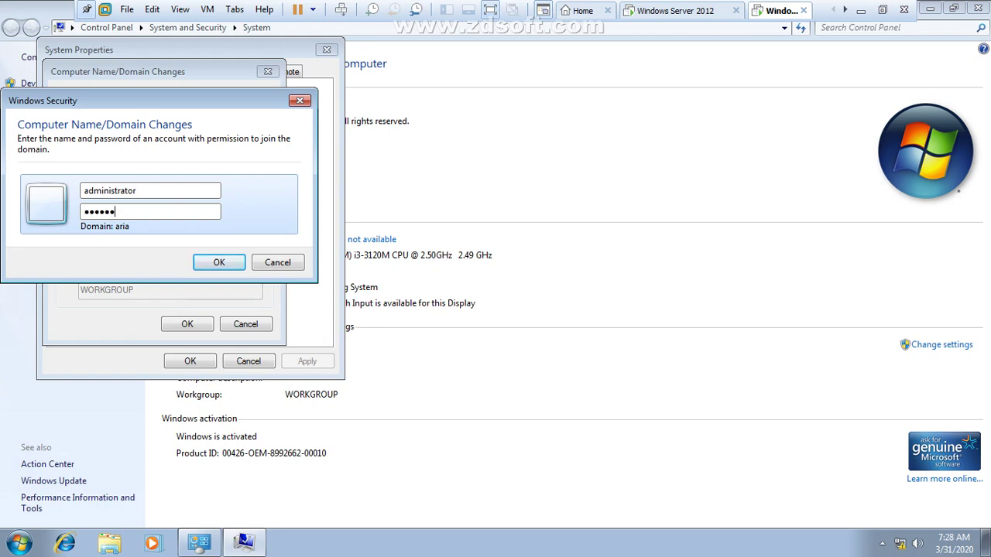
pyautogui.press('Return')
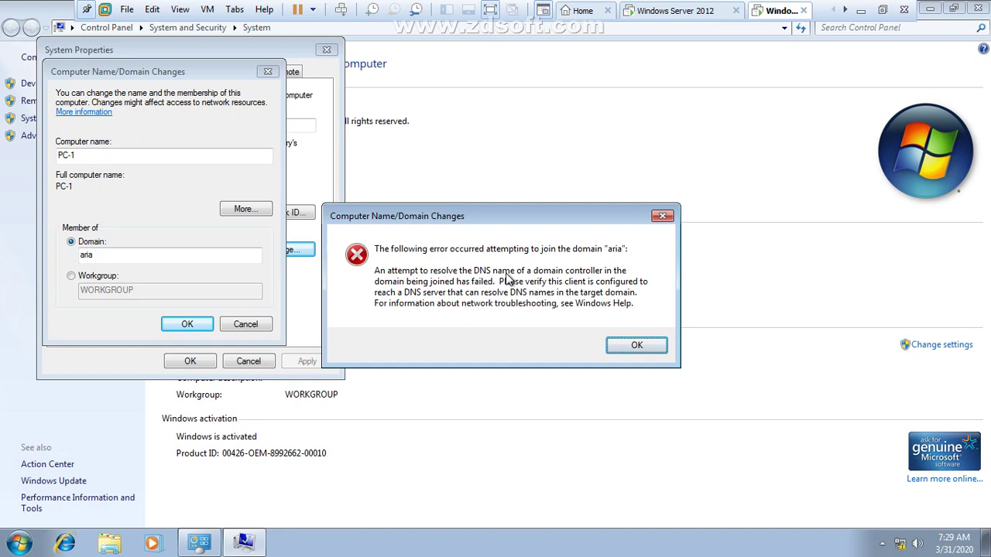
# Step: Dismiss the DNS error and launch Network Connections with ncpa.cpl
pyautogui.click(612, 348)
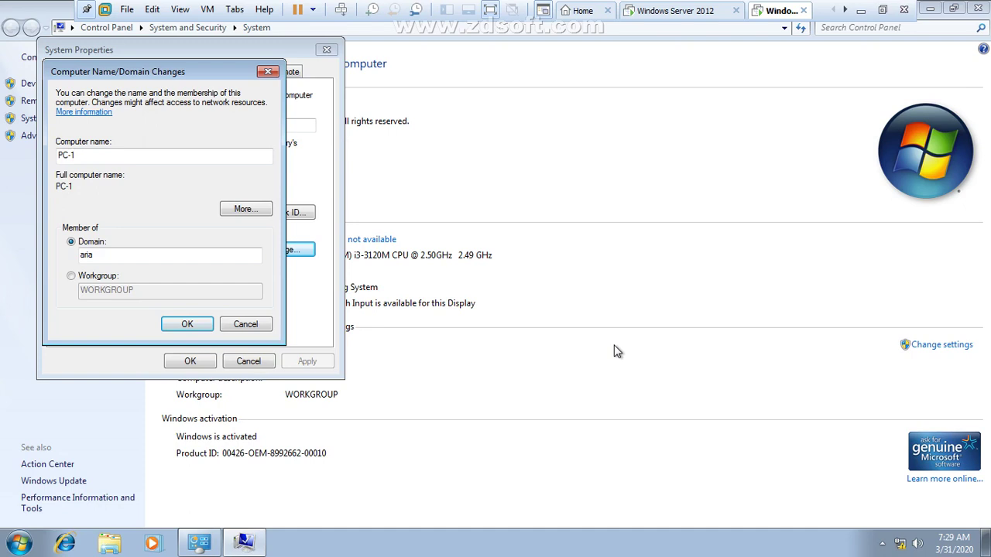
pyautogui.press('super+r')
pyautogui.write('ncpa.cpl')
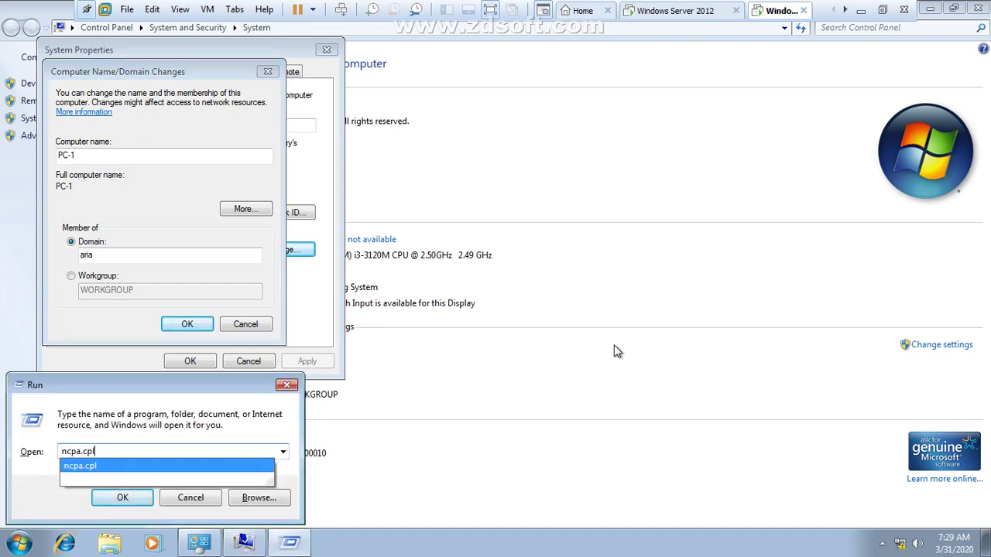
pyautogui.press('Return')
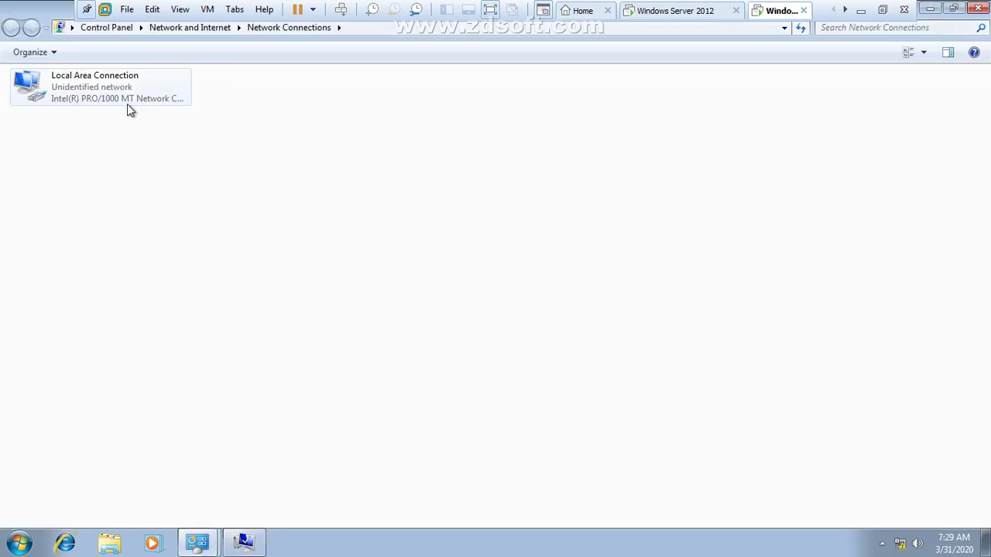
# Step: Set Local Area Connection's IPv4 preferred DNS server to 1.1.1.1 and close the dialogs
pyautogui.doubleClick(129, 110)
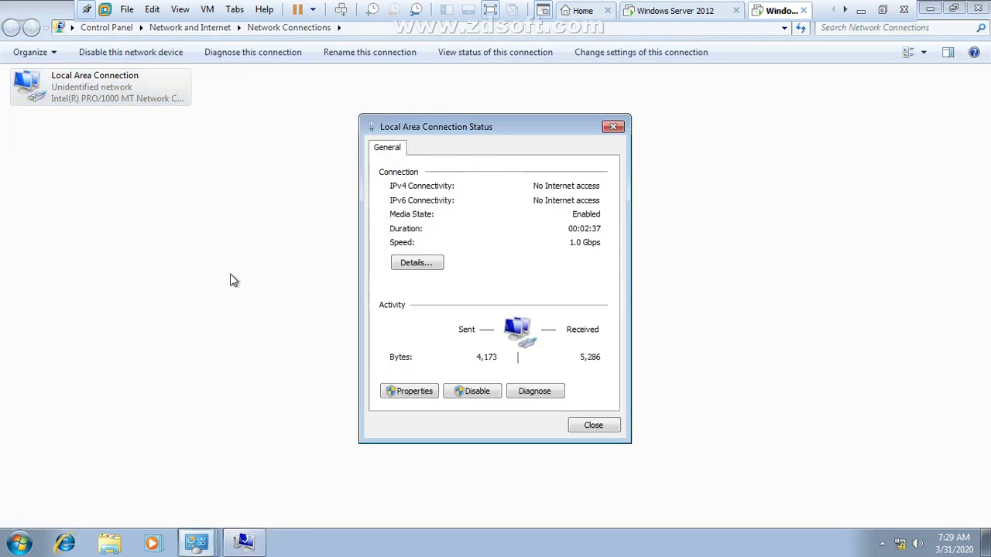
pyautogui.click(424, 395)
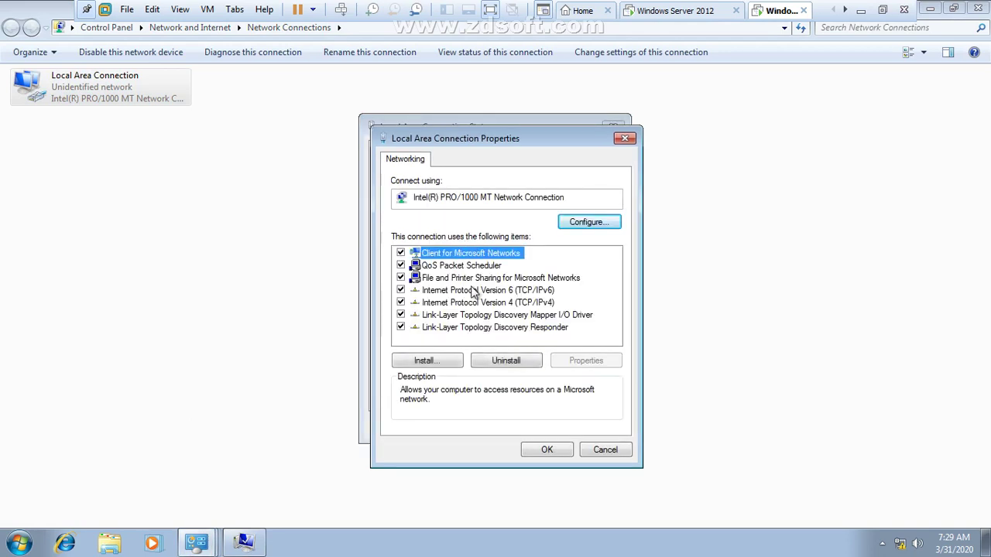
pyautogui.doubleClick(526, 303)
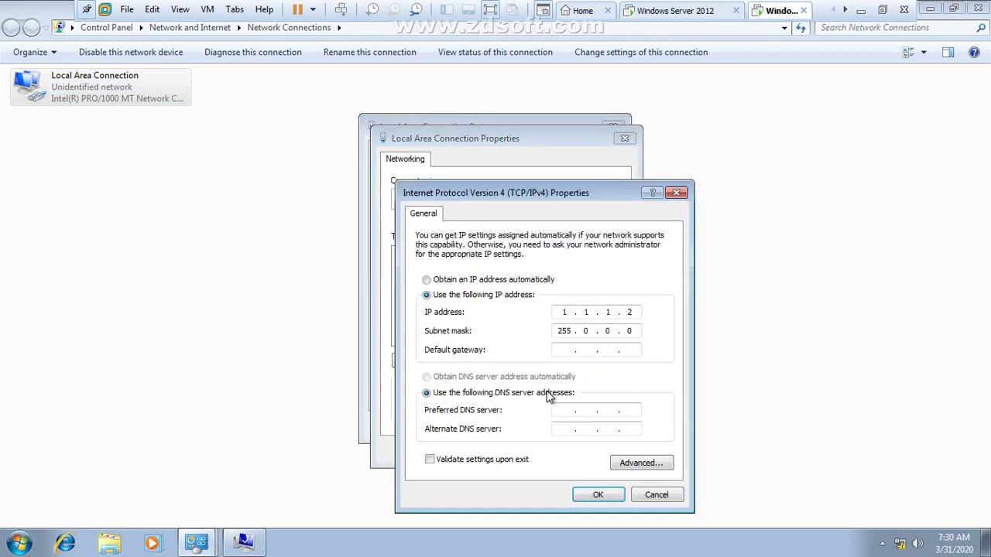
pyautogui.click(569, 410)
pyautogui.write('1.1.1.1')
pyautogui.click(599, 495)
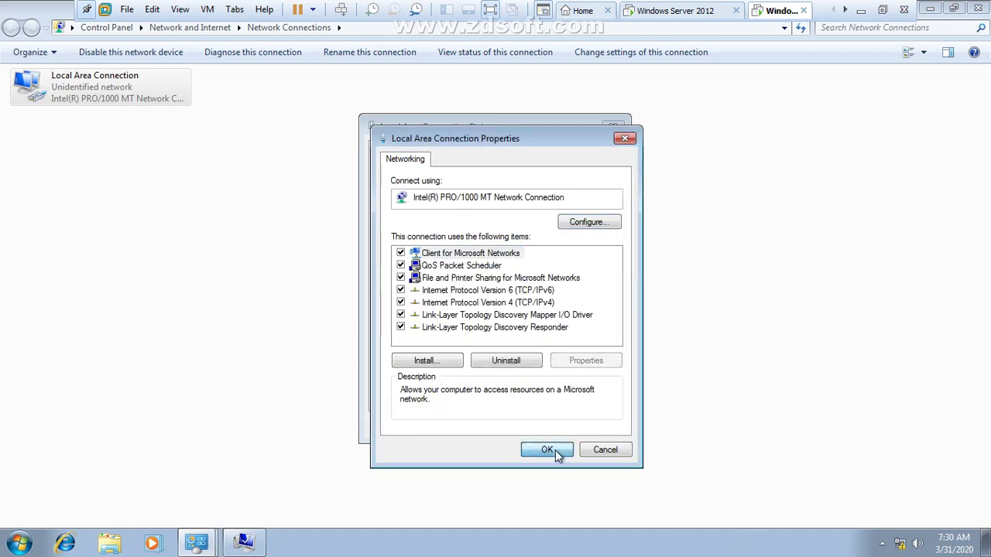
pyautogui.click(555, 450)
pyautogui.click(593, 425)
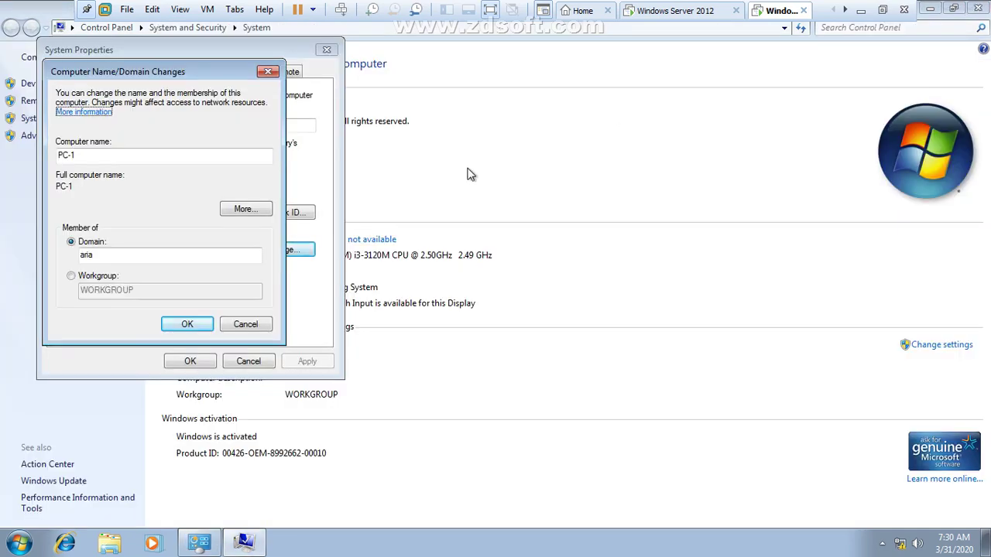
# Step: Retry the aria domain join, entering the administrator account and its password
pyautogui.click(187, 325)
pyautogui.write('a')
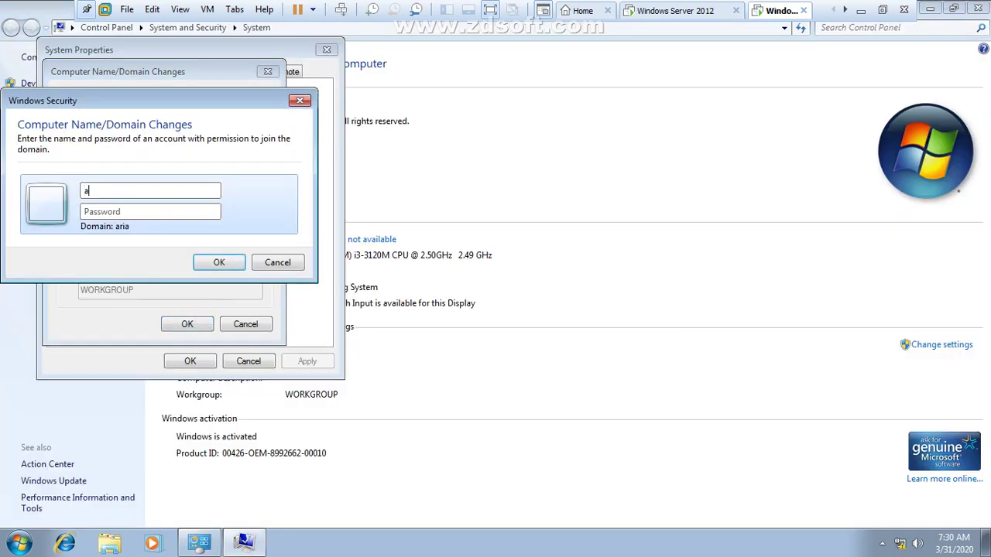
pyautogui.write('dministrator')
pyautogui.press('Tab')
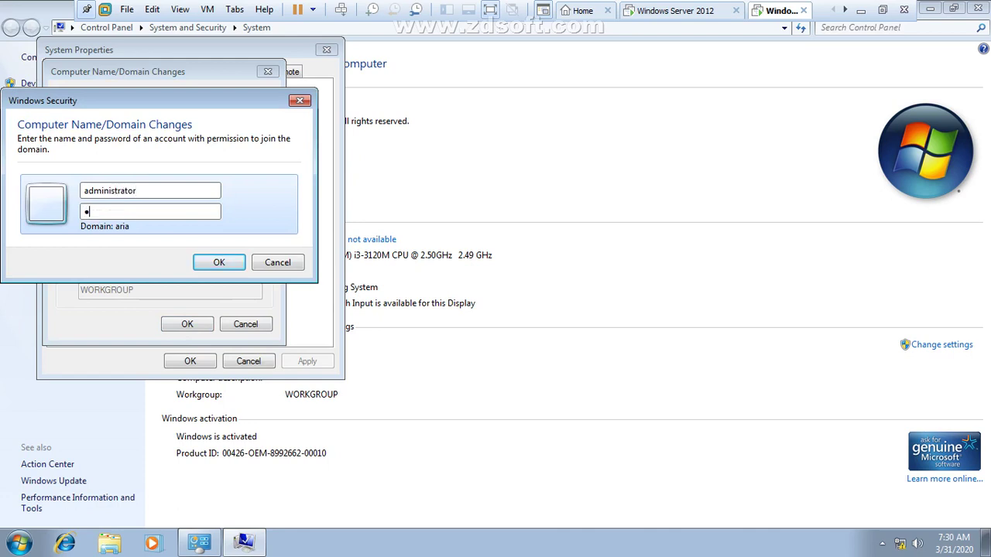
pyautogui.write('*********')
pyautogui.press('Return')
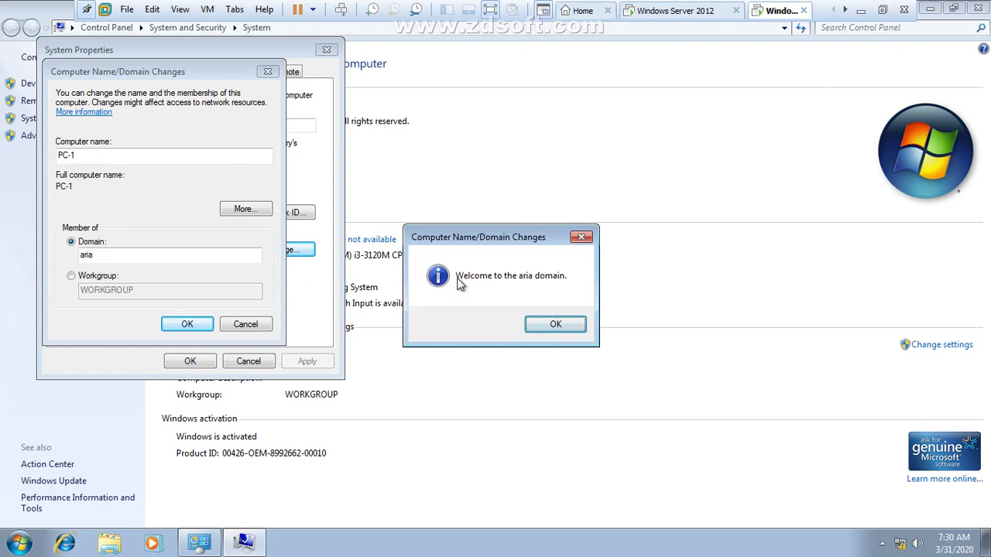
# Step: Acknowledge the aria domain welcome and restart notices, close System Properties, and return to the server
pyautogui.click(544, 325)
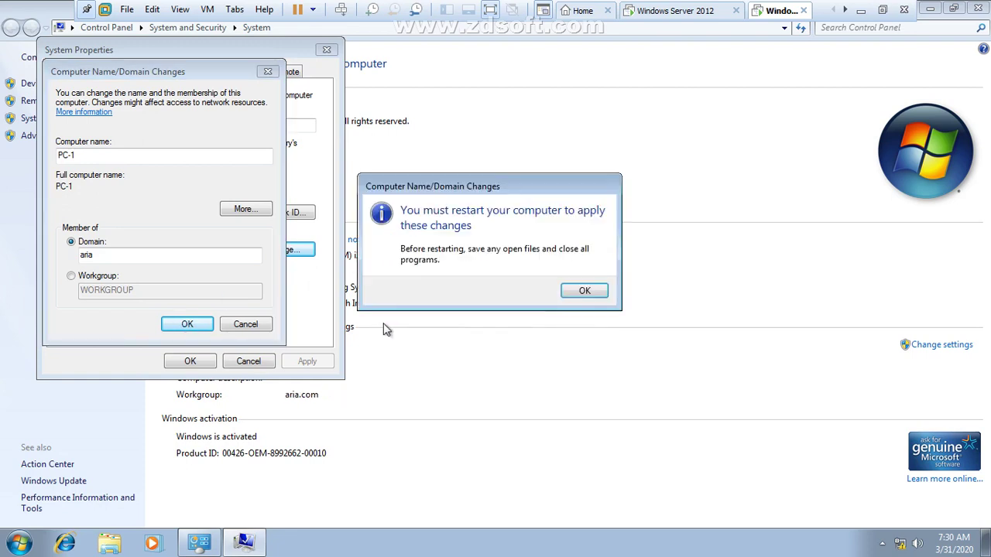
pyautogui.click(585, 289)
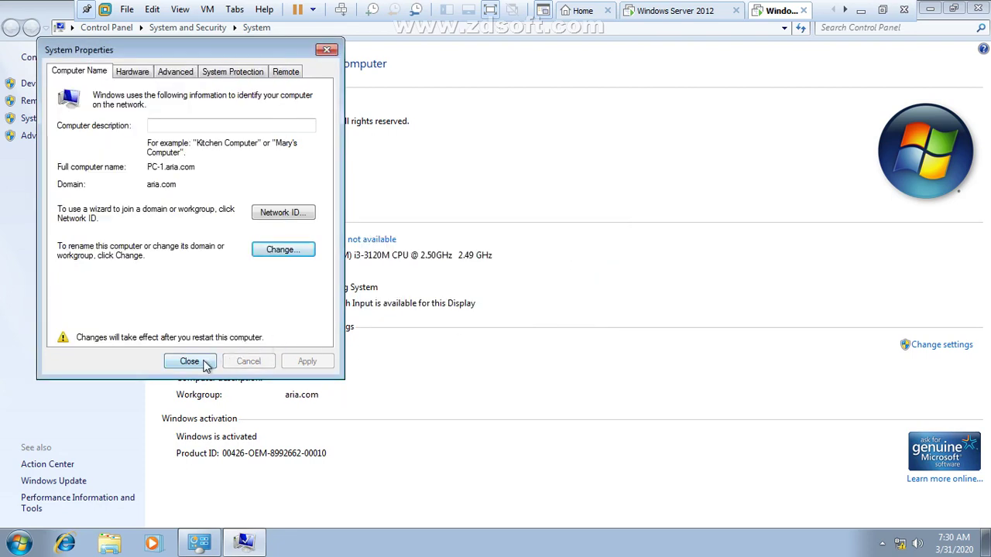
pyautogui.click(205, 361)
pyautogui.click(499, 285)
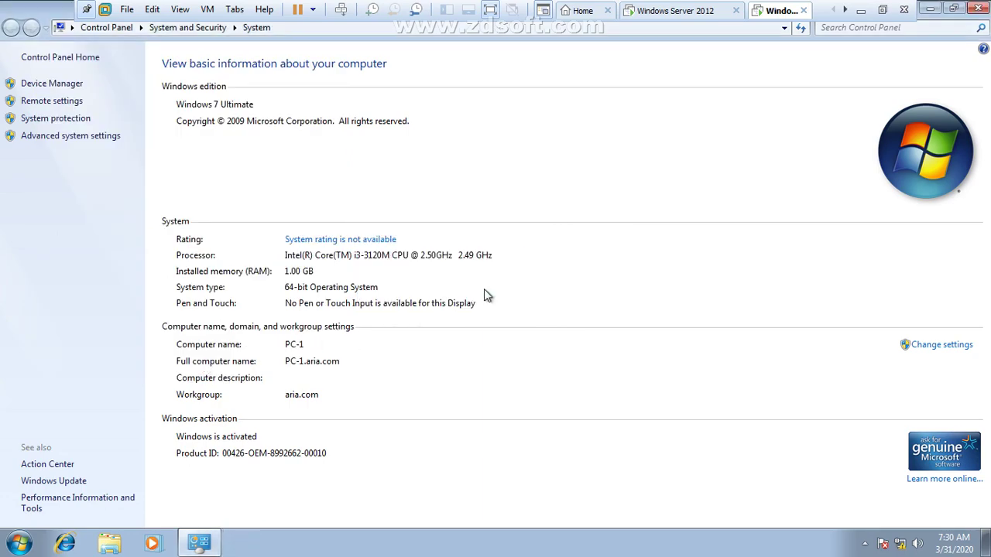
pyautogui.click(697, 16)
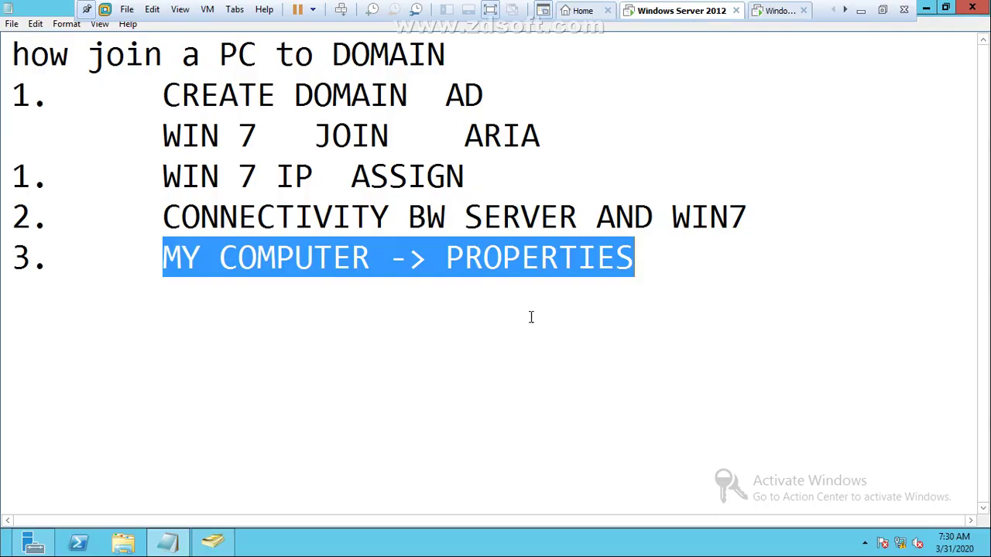
# Step: In Active Directory Users and Computers, select PC-1 under aria.com's Computers
pyautogui.click(213, 542)
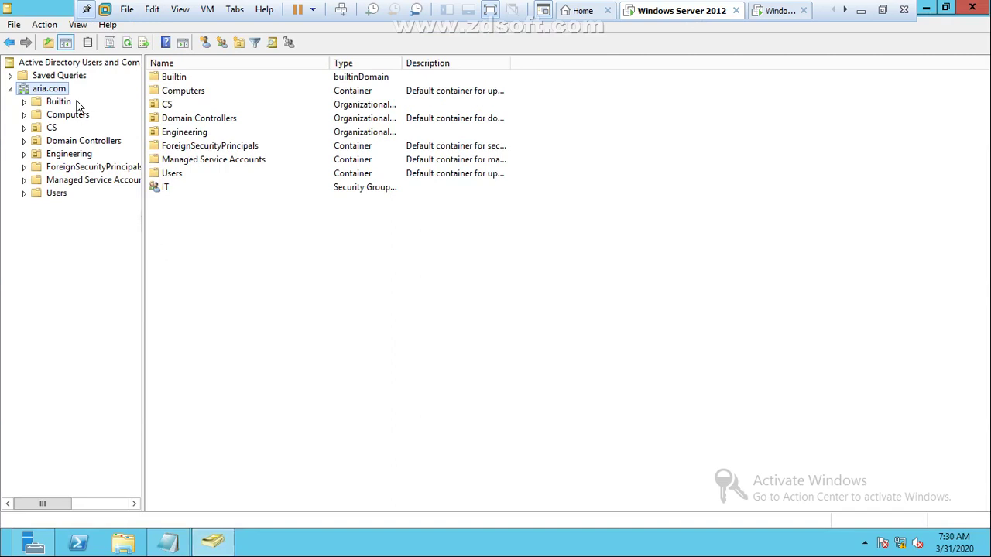
pyautogui.click(67, 115)
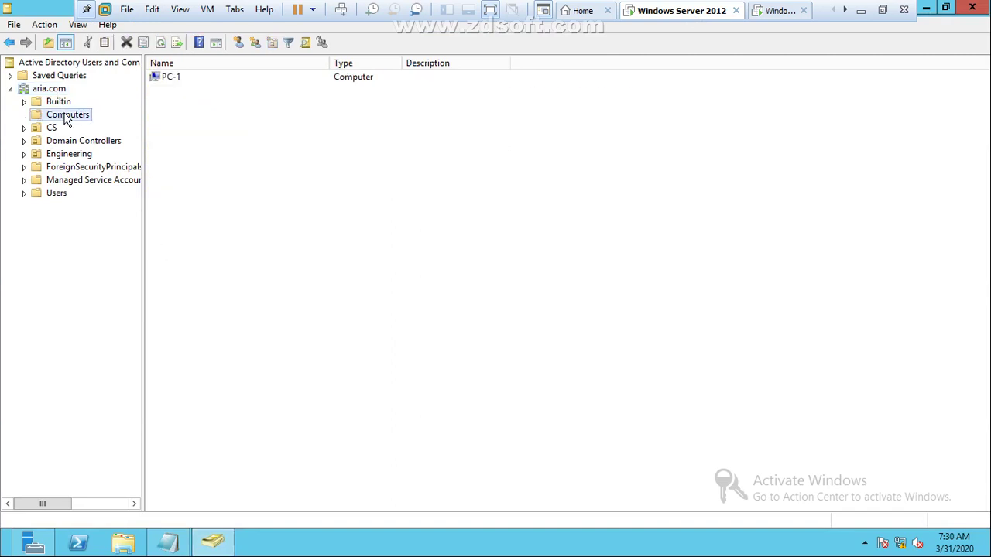
pyautogui.click(171, 80)
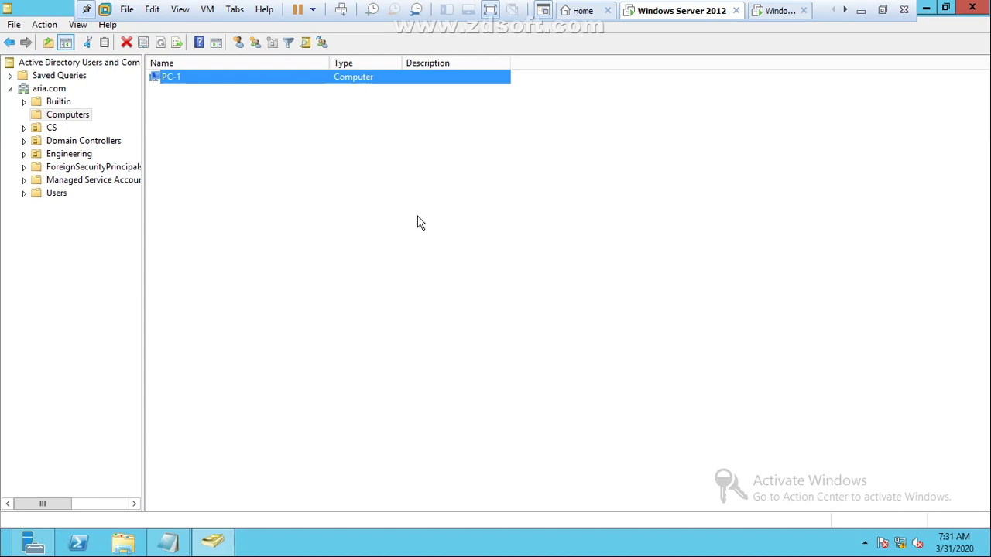
# Step: Leave the VM's full-screen view and minimize VMware to the host desktop
pyautogui.click(492, 11)
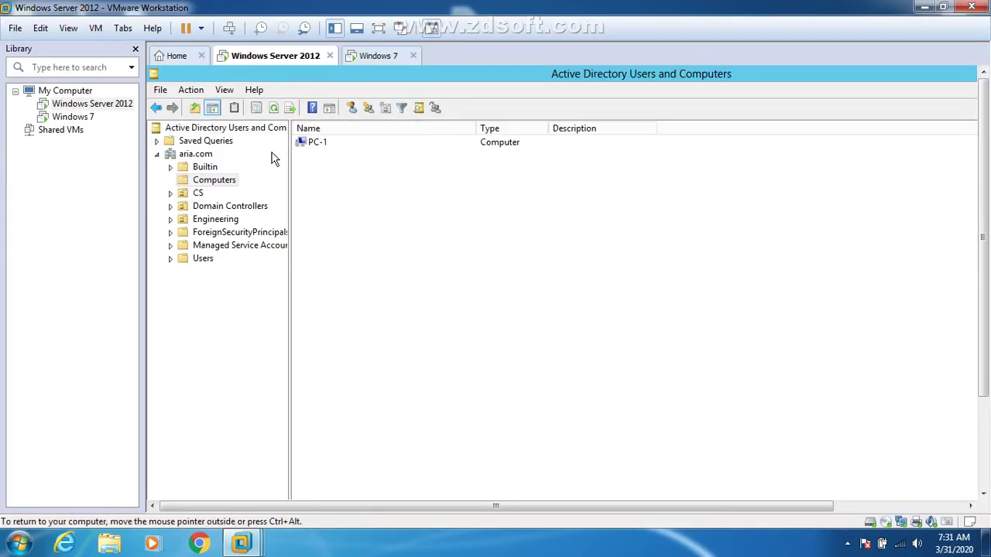
pyautogui.click(379, 29)
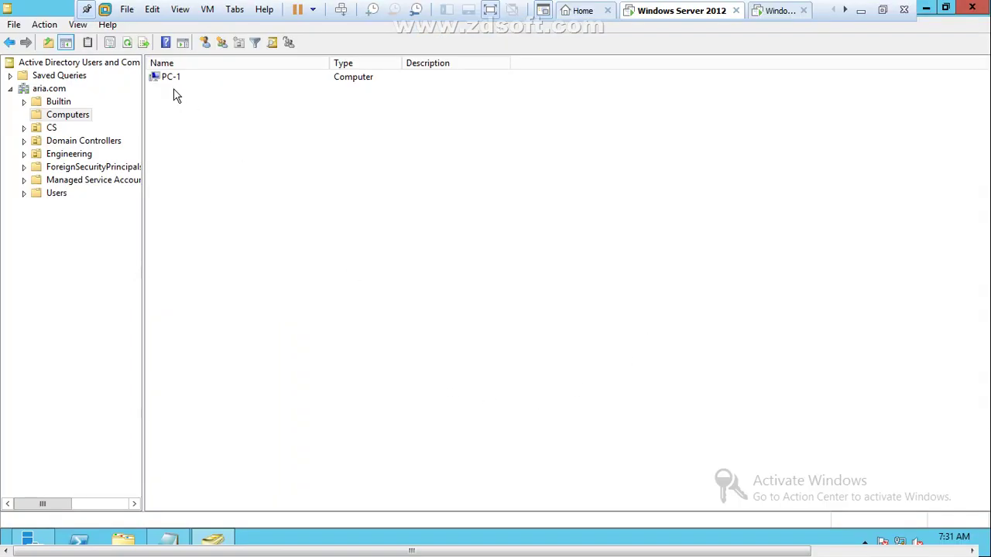
pyautogui.moveTo(174, 90)
pyautogui.mouseDown()
pyautogui.moveTo(193, 287)
pyautogui.moveTo(252, 377)
pyautogui.mouseUp()
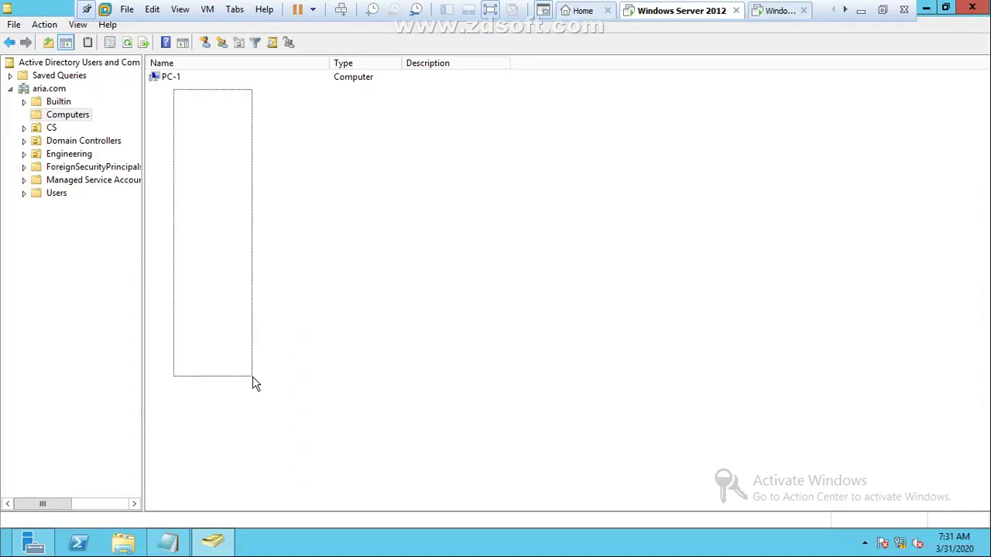
pyautogui.click(861, 10)
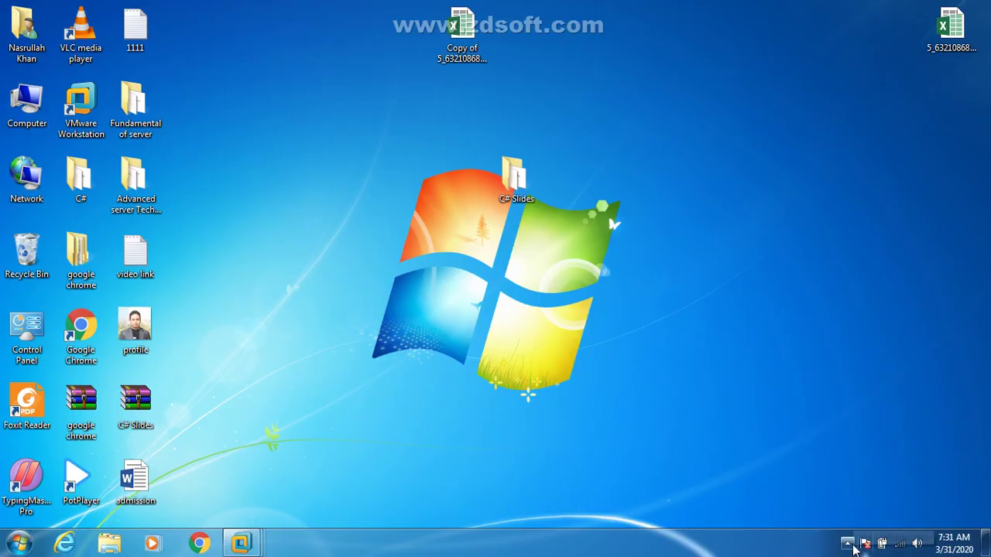
pyautogui.click(849, 544)
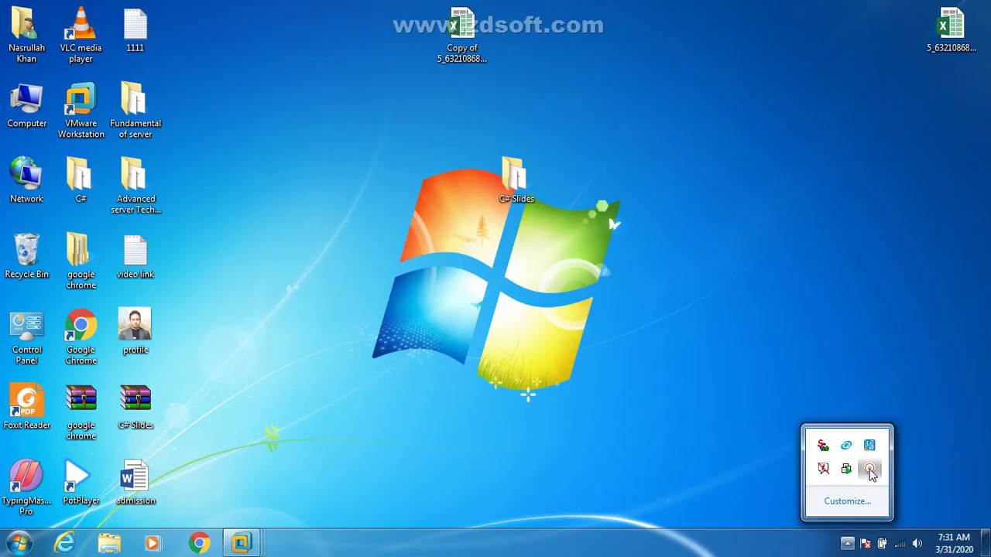